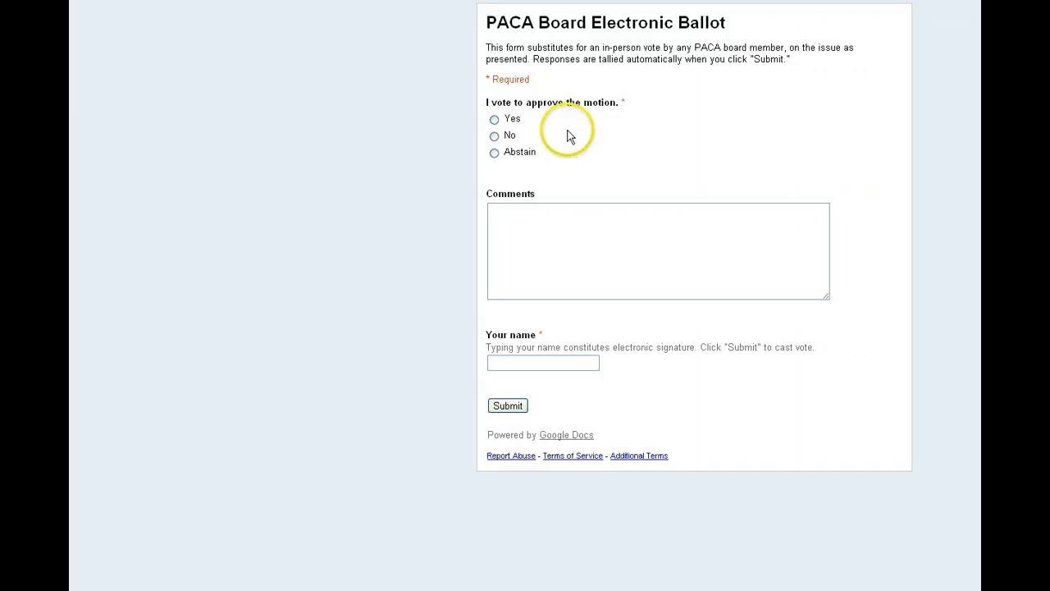
Vote Abstain, comment 'This is optional.', sign with your name, and submit the test ballot.
{"action": "left_click", "coordinate": [493, 120]}
{"action": "left_click", "coordinate": [493, 137]}
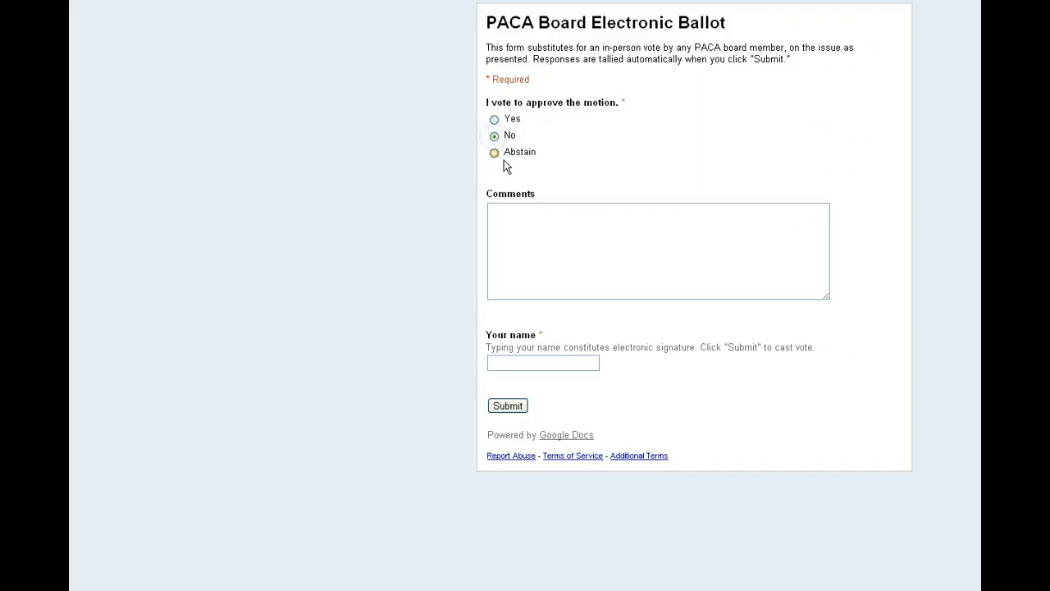
{"action": "left_click", "coordinate": [494, 152]}
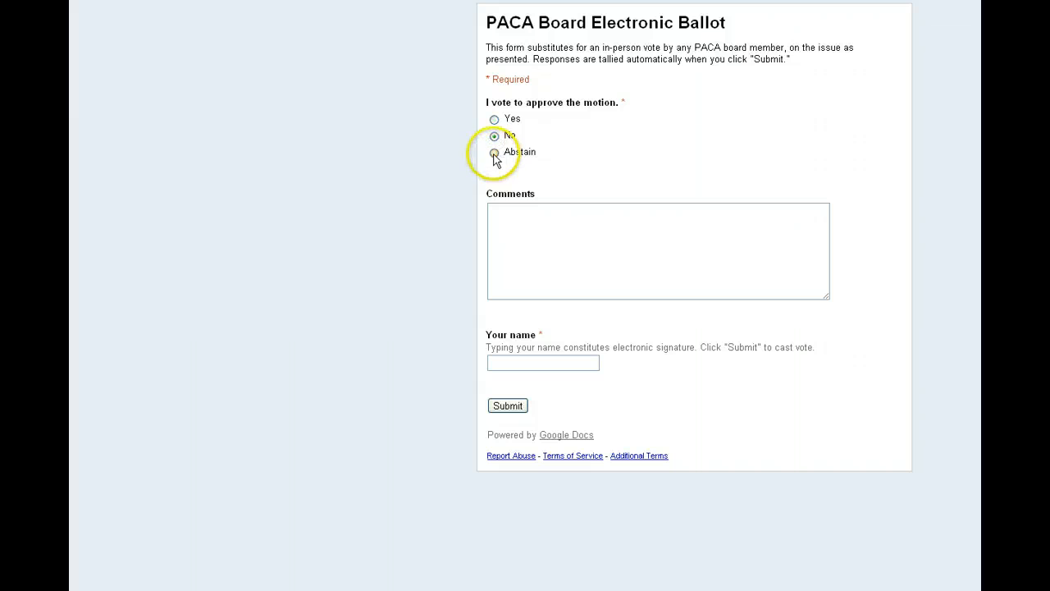
{"action": "left_click", "coordinate": [517, 235]}
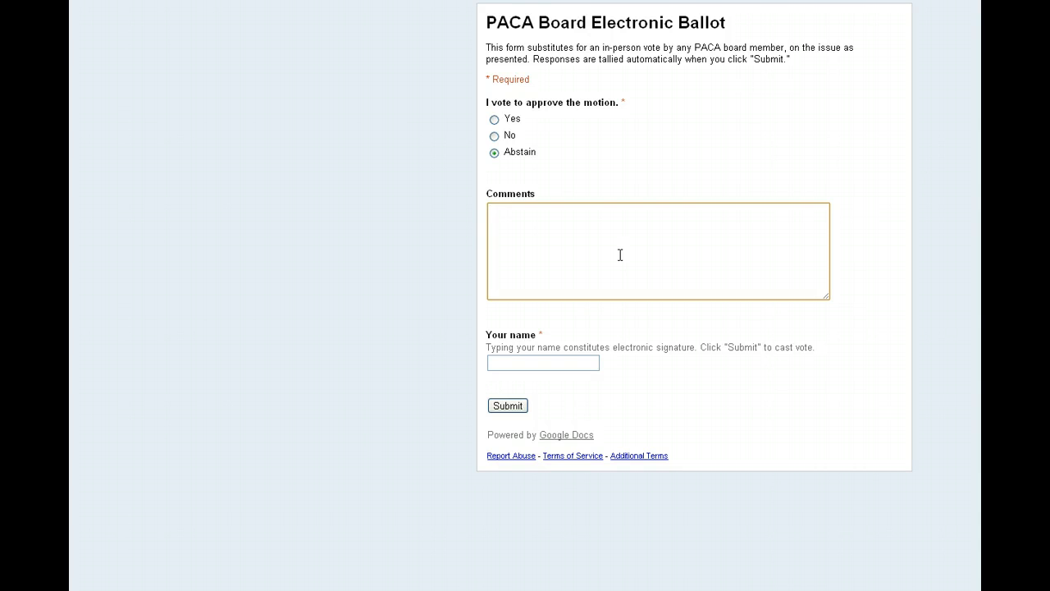
{"action": "type", "text": "This is optional."}
{"action": "left_click", "coordinate": [558, 361]}
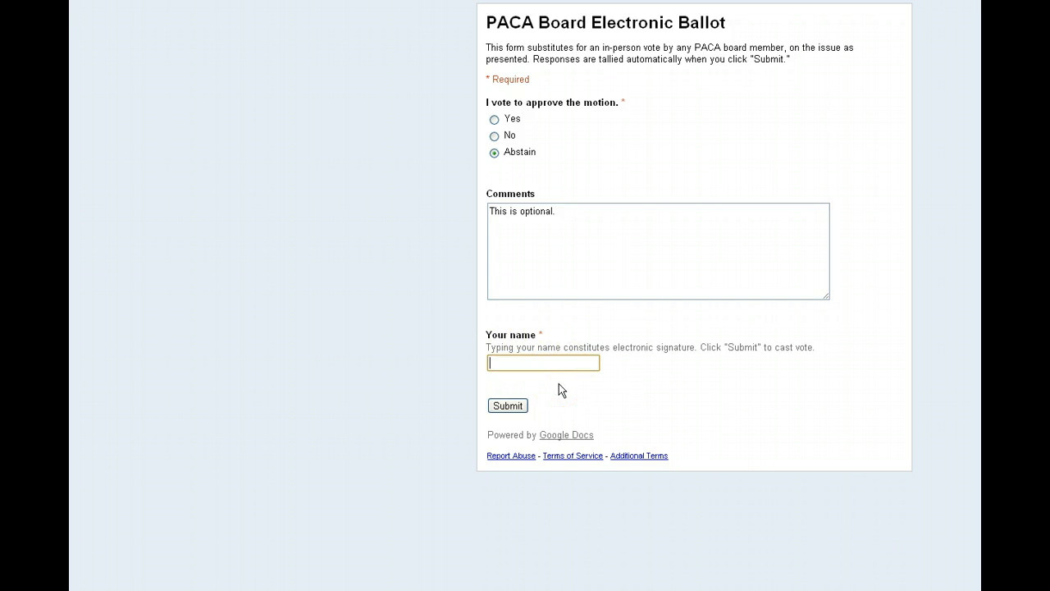
{"action": "type", "text": "Lisa Schnellinger"}
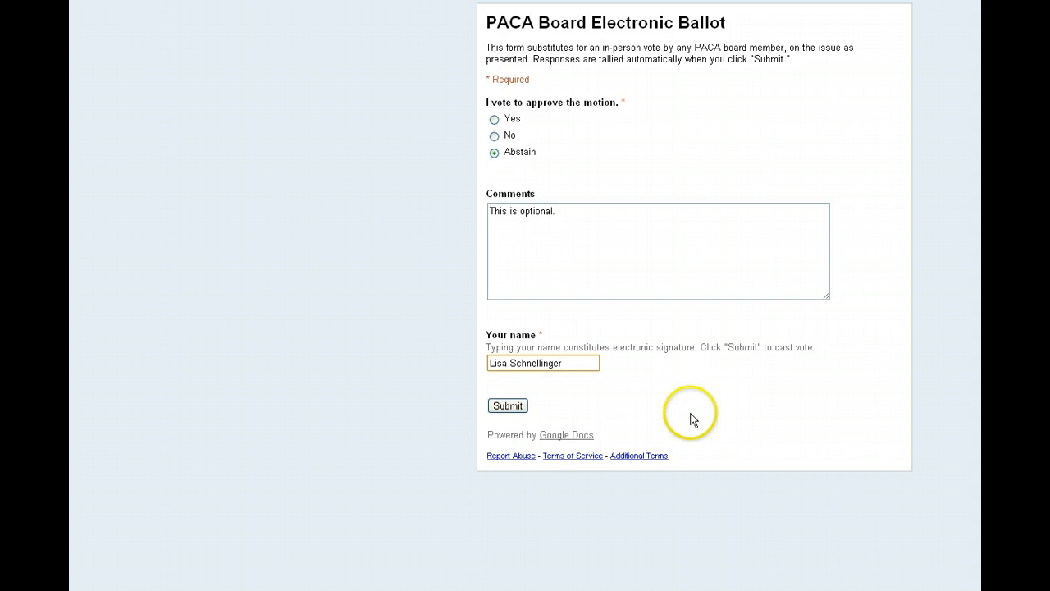
{"action": "left_click", "coordinate": [507, 407]}
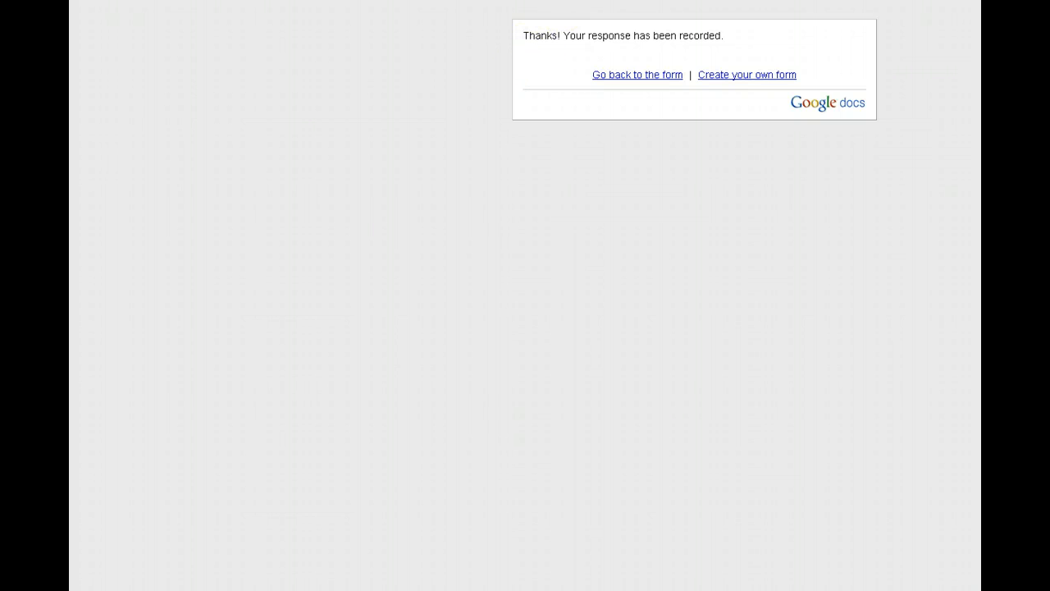
Switch back to the PACA Board Electronic Ballot response spreadsheet to see the new row 3.
{"action": "key", "text": "ctrl+Tab"}
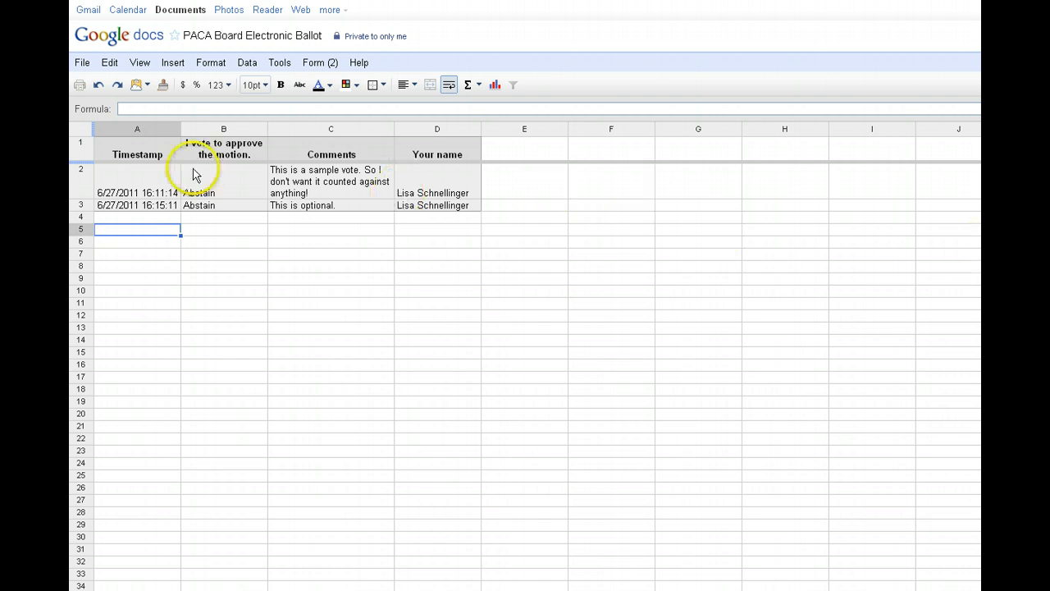
{"action": "left_click", "coordinate": [414, 194]}
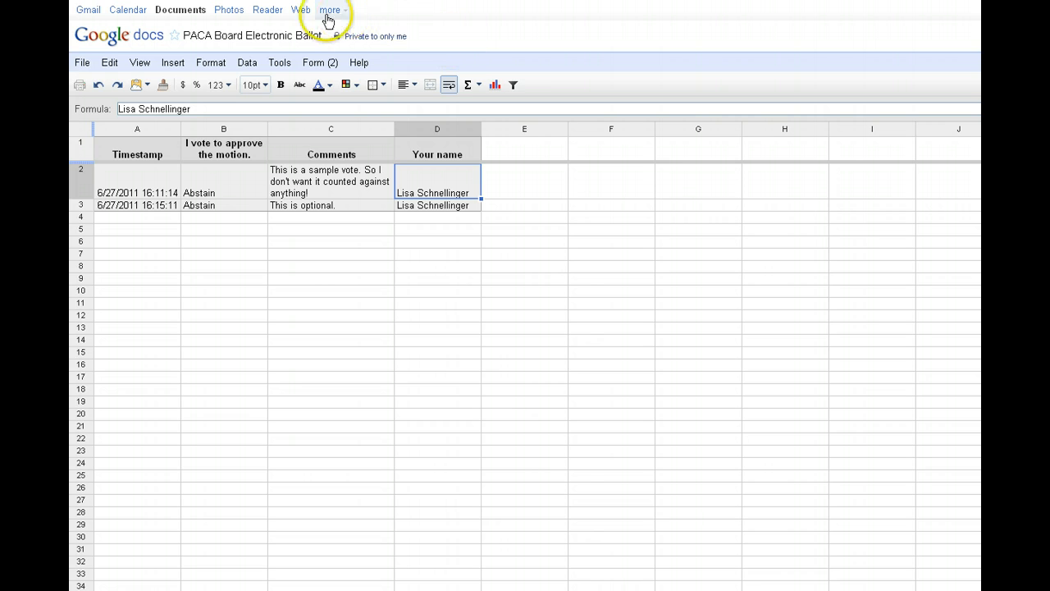
{"action": "left_click", "coordinate": [82, 62]}
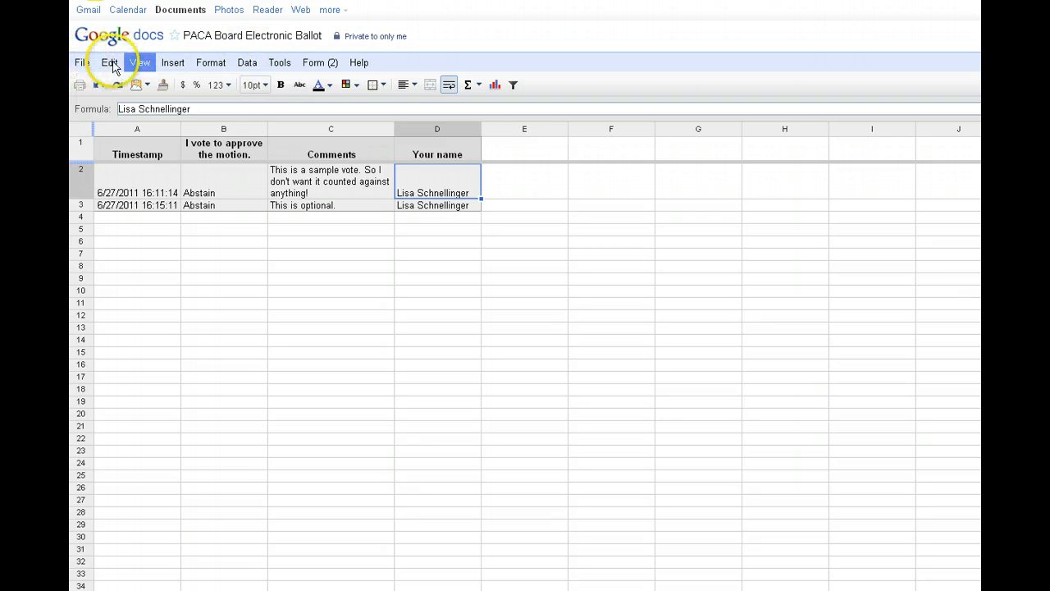
Open the ballot's form editor from the Form menu and move it fully into view.
{"action": "left_click", "coordinate": [324, 68]}
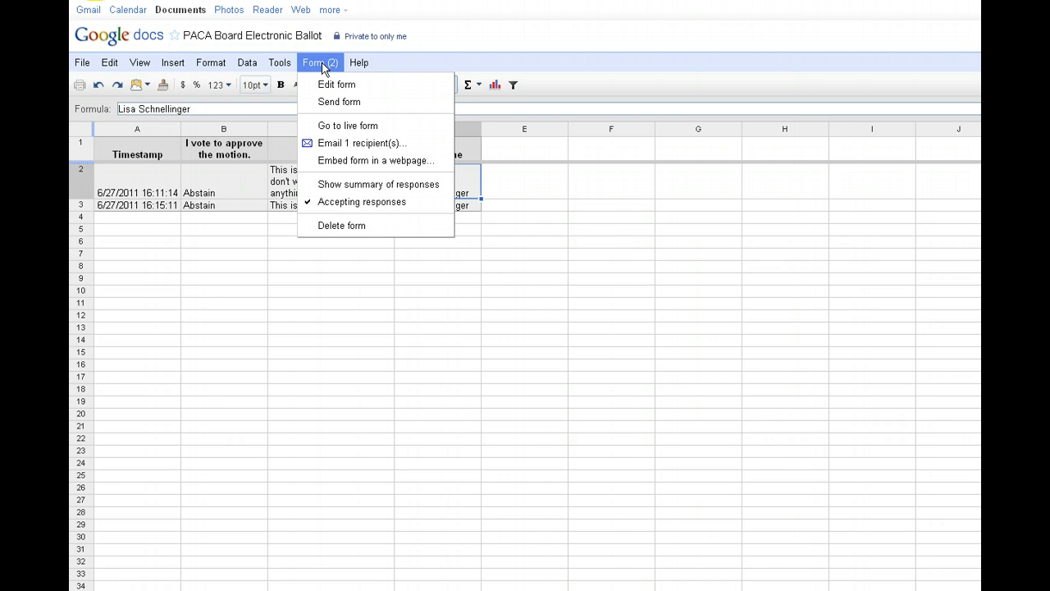
{"action": "left_click", "coordinate": [322, 85]}
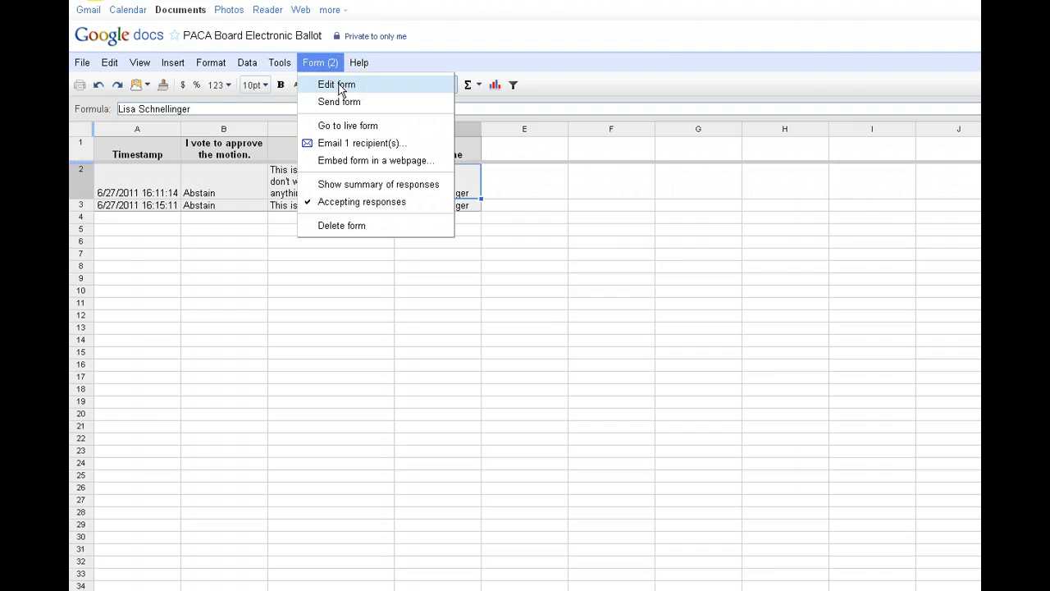
{"action": "left_click", "coordinate": [339, 87]}
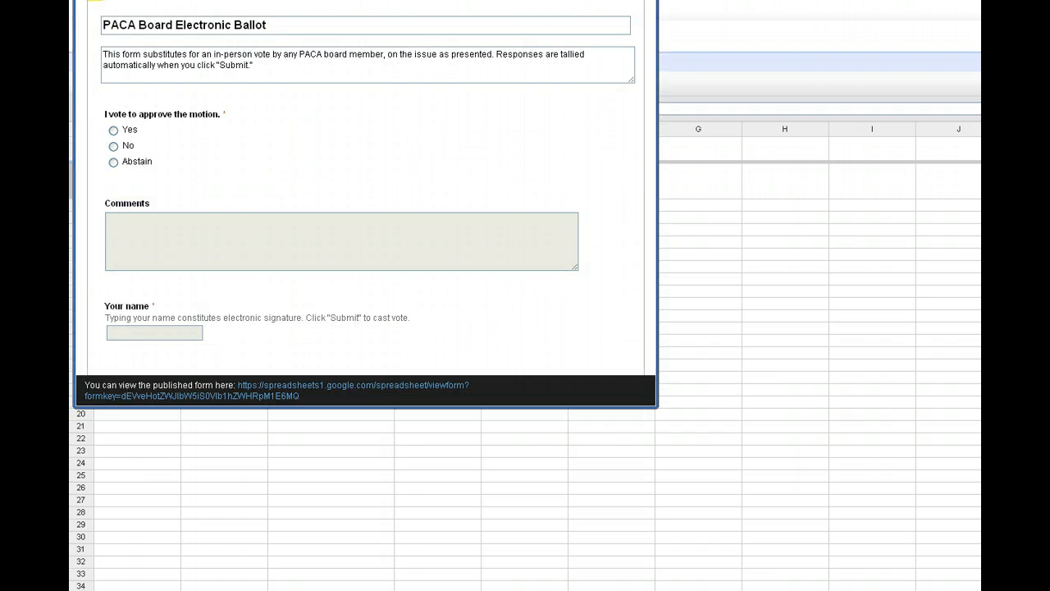
{"action": "mouse_move", "coordinate": [432, 0]}
{"action": "left_mouse_down"}
{"action": "mouse_move", "coordinate": [468, 23]}
{"action": "mouse_move", "coordinate": [443, 15]}
{"action": "left_mouse_up"}
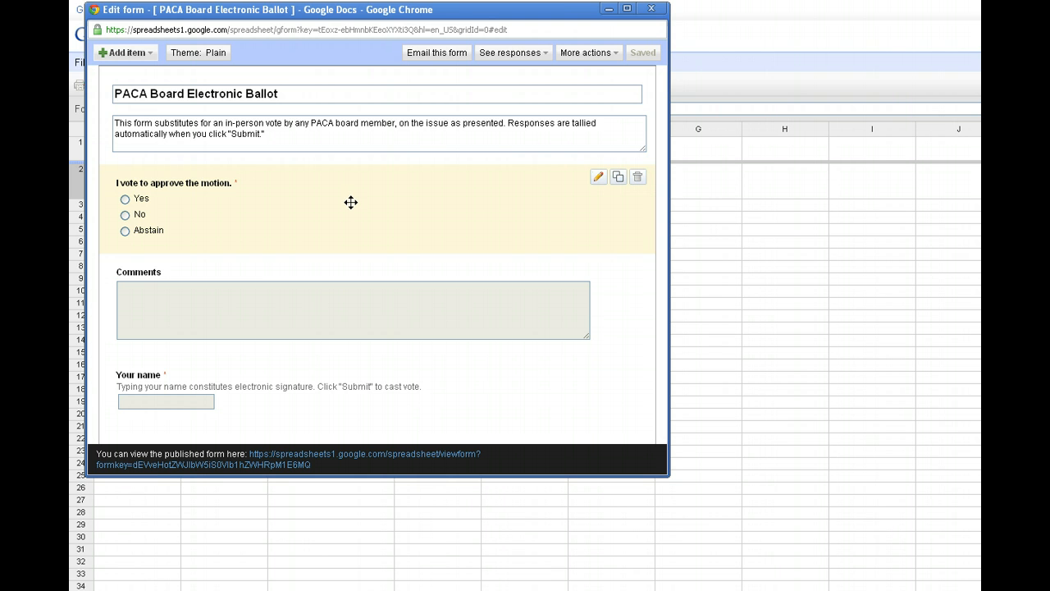
{"action": "left_click_drag", "start_coordinate": [351, 202], "coordinate": [434, 210]}
Add help text about approving the May 2011 meeting minutes to the vote question and save.
{"action": "left_click", "coordinate": [596, 179]}
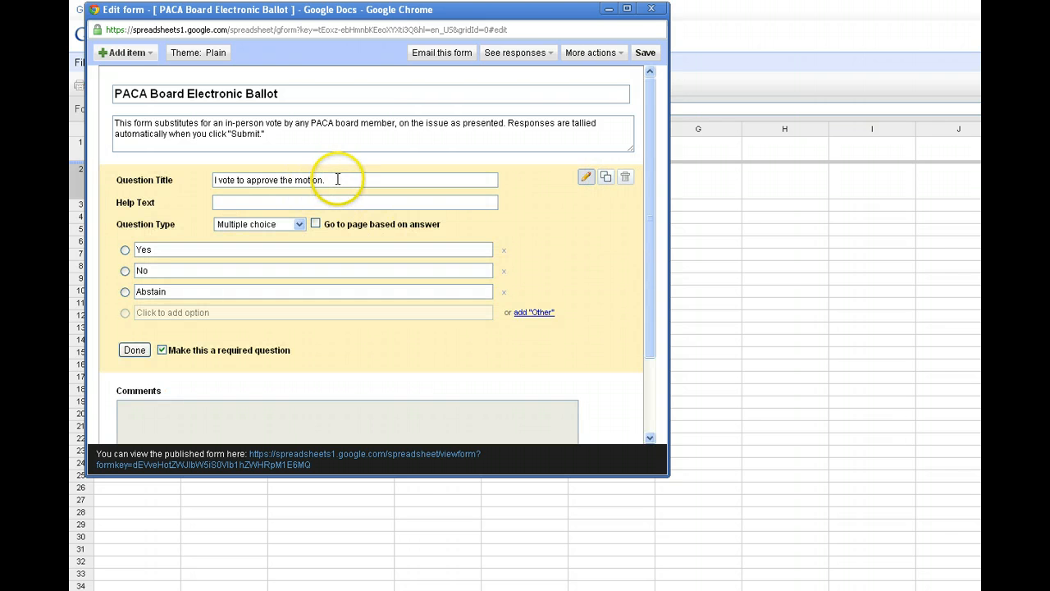
{"action": "left_click", "coordinate": [285, 203]}
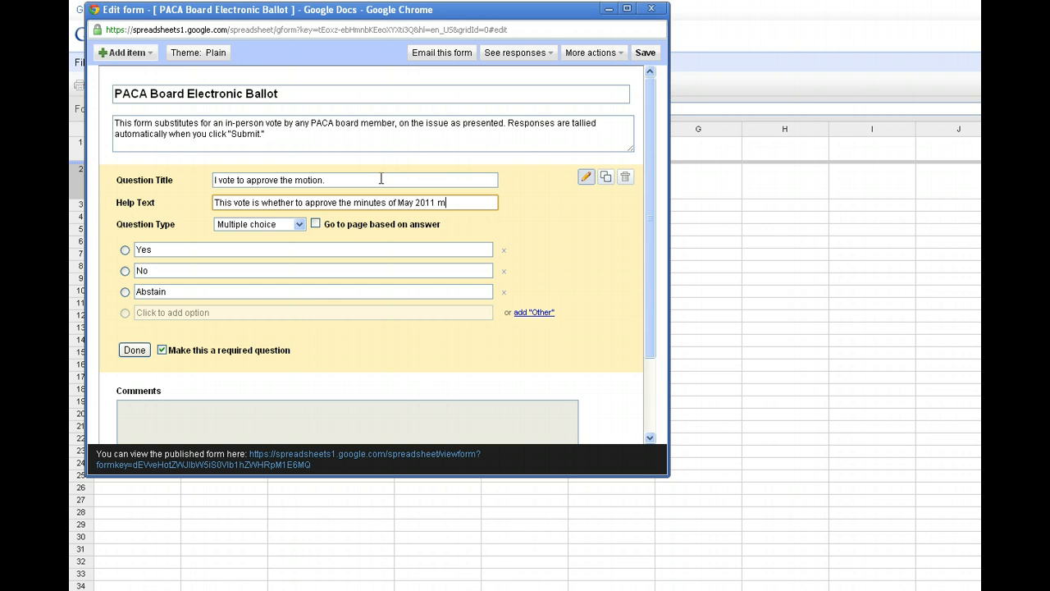
{"action": "type", "text": "eeting."}
{"action": "left_click", "coordinate": [133, 350]}
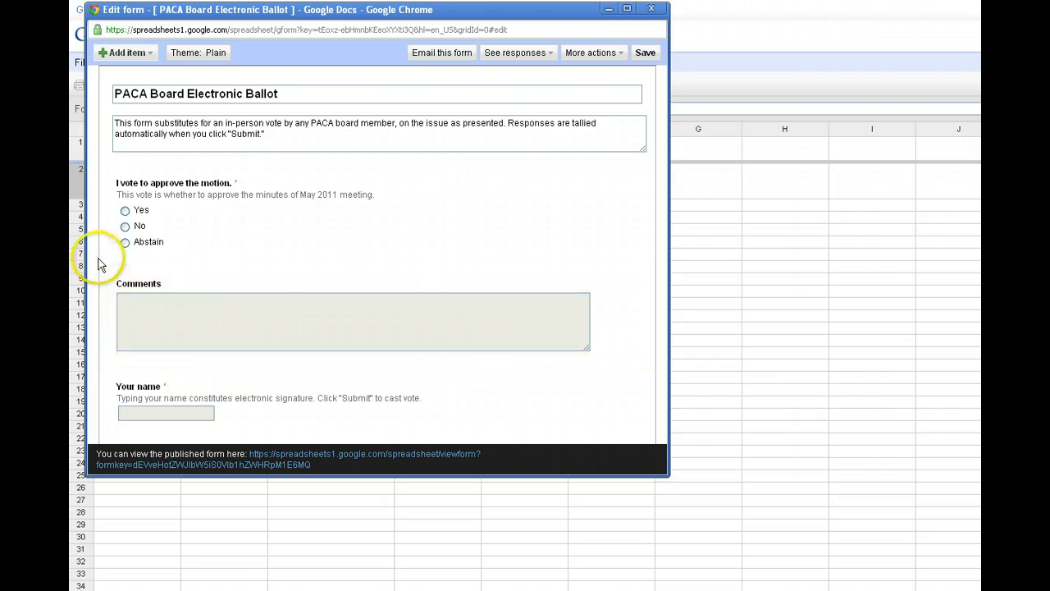
{"action": "left_click", "coordinate": [597, 178]}
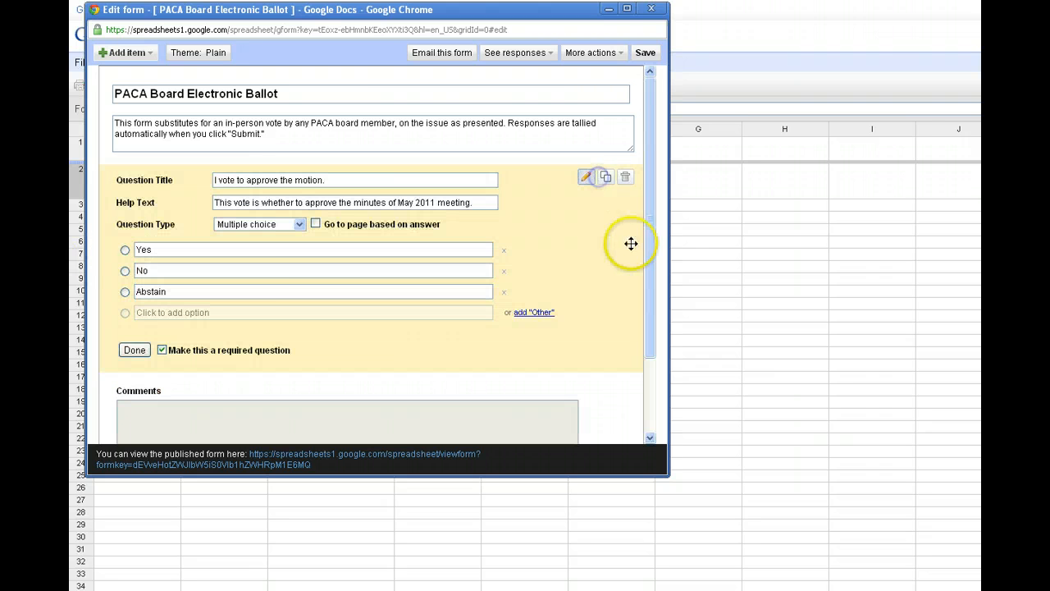
{"action": "left_click", "coordinate": [135, 350]}
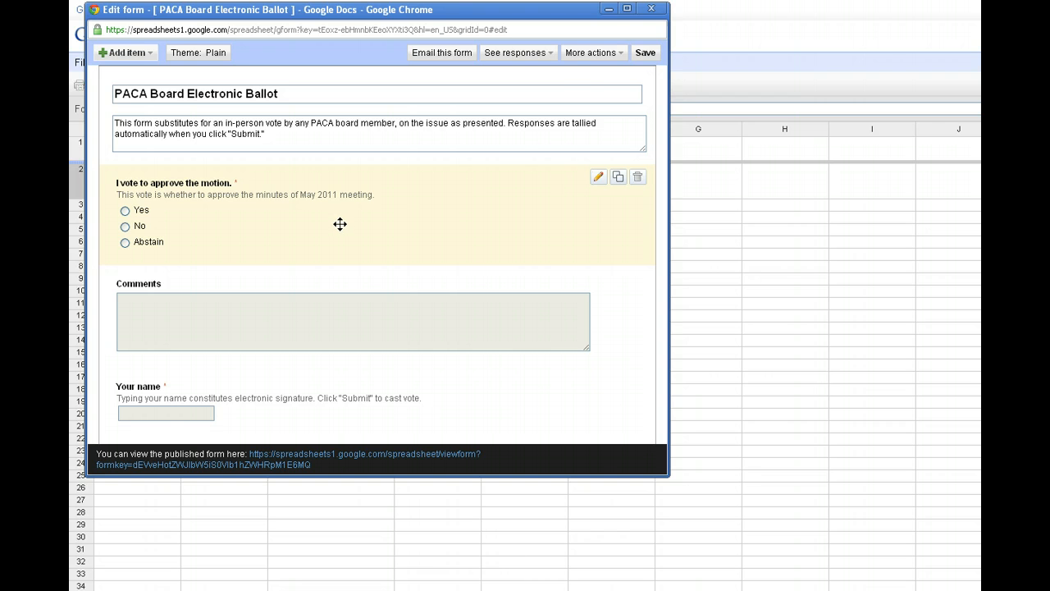
{"action": "left_click", "coordinate": [646, 56]}
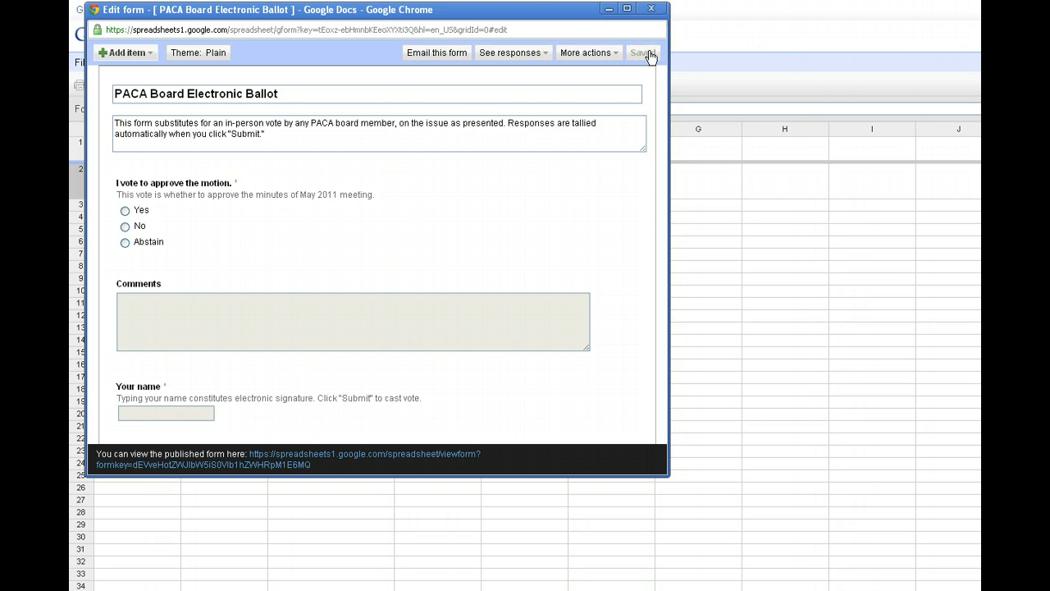
Start emailing the ballot, excluding the form from the email and adding two contacts as recipients.
{"action": "left_click", "coordinate": [439, 52]}
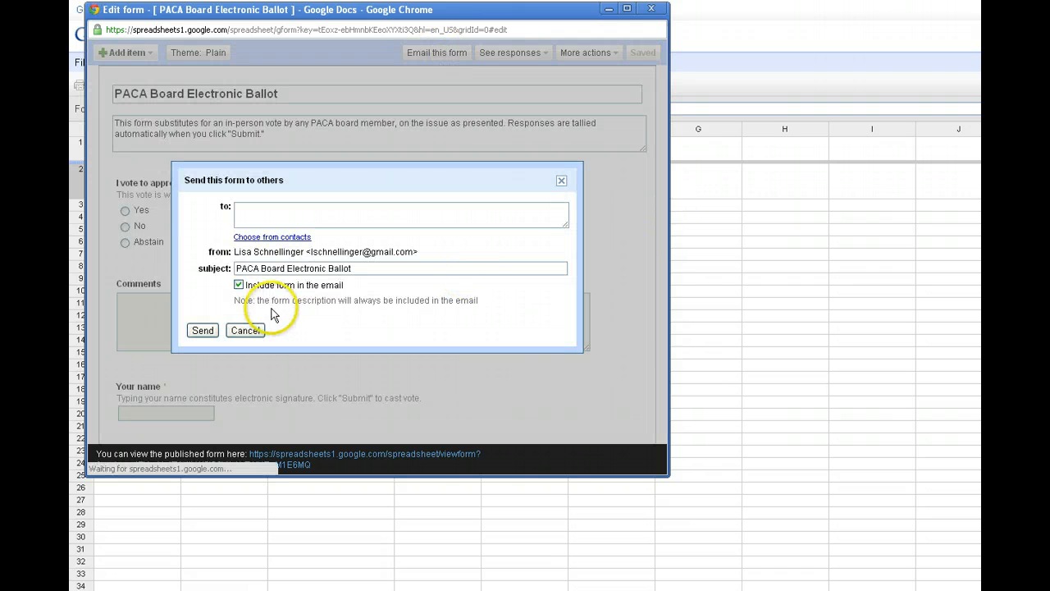
{"action": "left_click", "coordinate": [454, 216]}
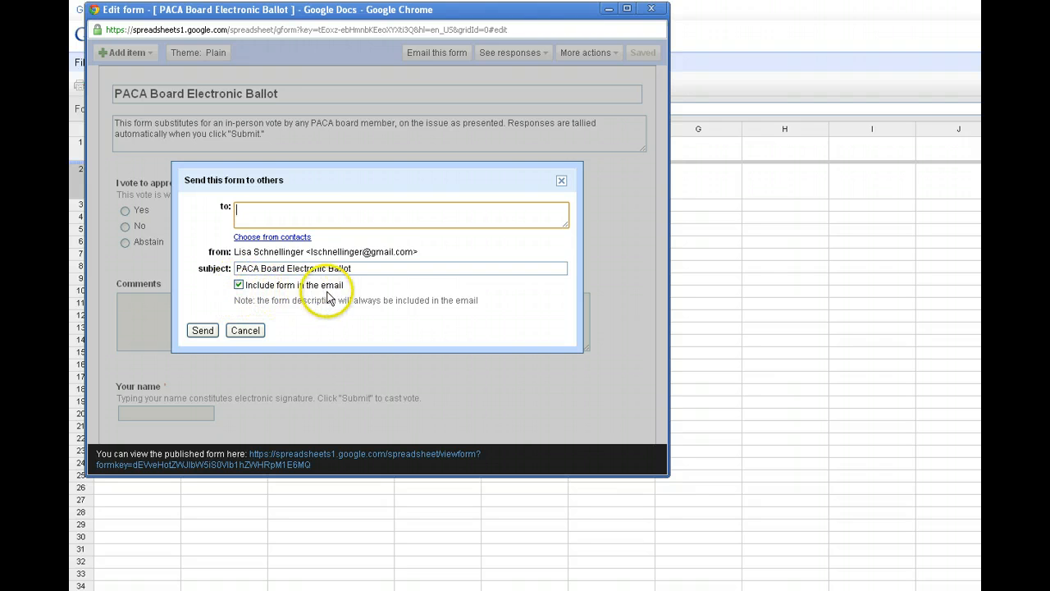
{"action": "left_click", "coordinate": [239, 285]}
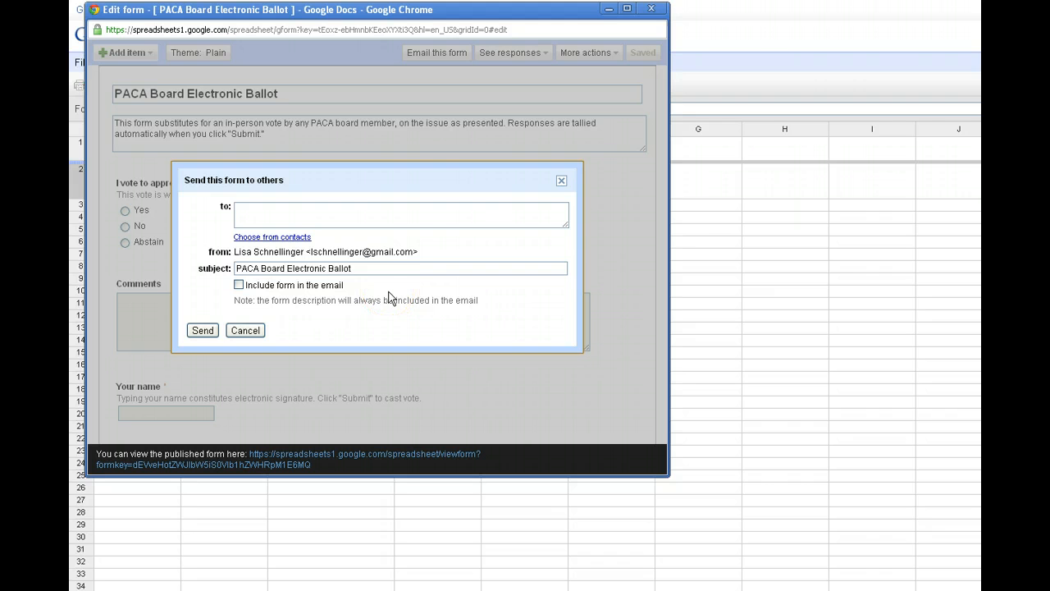
{"action": "left_click", "coordinate": [302, 209]}
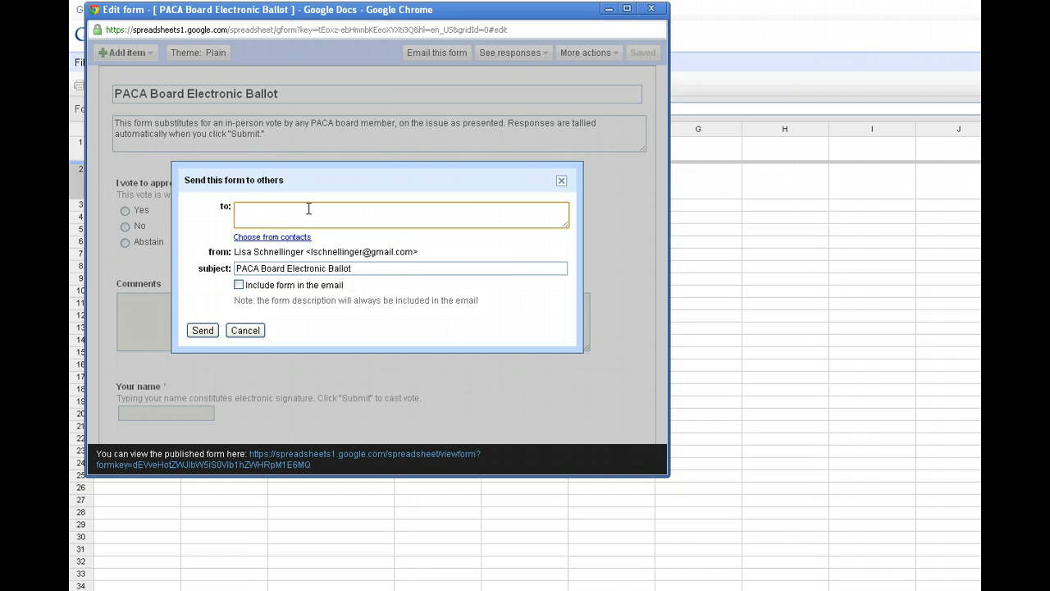
{"action": "type", "text": "lisa"}
{"action": "key", "text": "Down"}
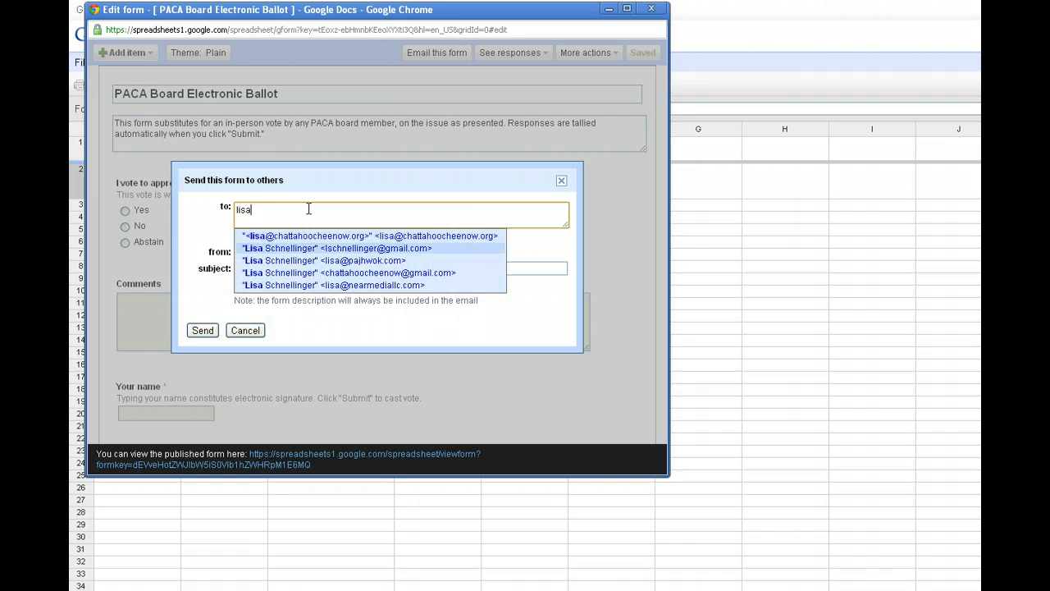
{"action": "key", "text": "Return"}
{"action": "type", "text": "ame"}
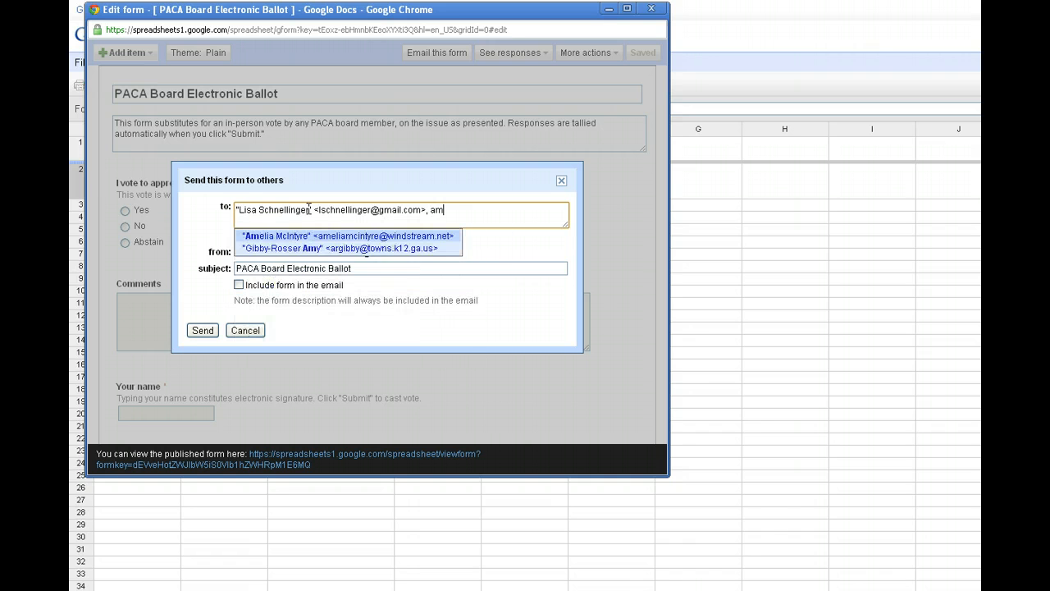
{"action": "key", "text": "BackSpace"}
{"action": "key", "text": "BackSpace"}
{"action": "key", "text": "BackSpace"}
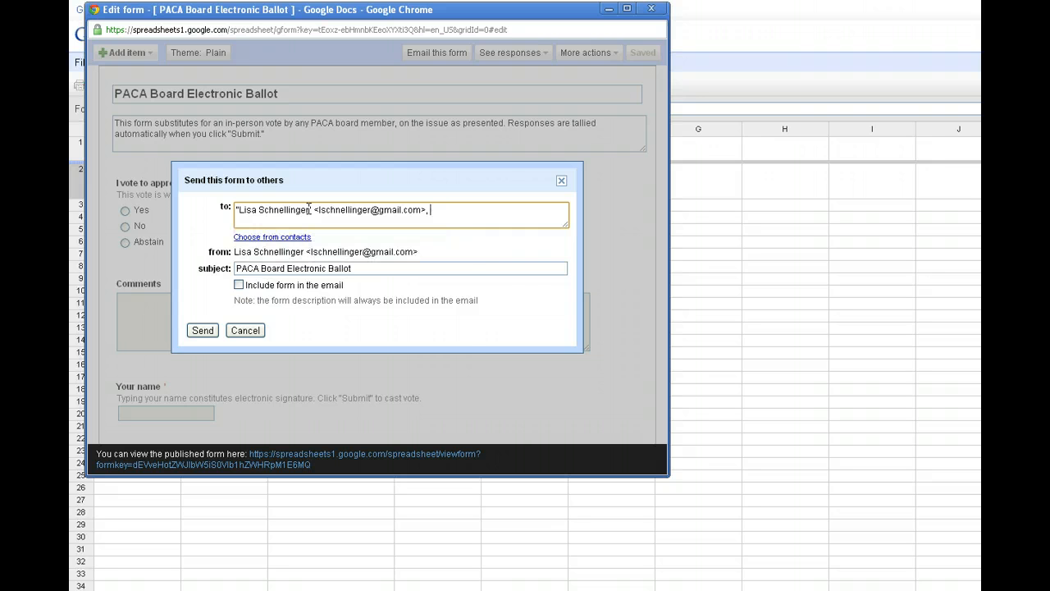
{"action": "type", "text": "ardi"}
{"action": "key", "text": "Return"}
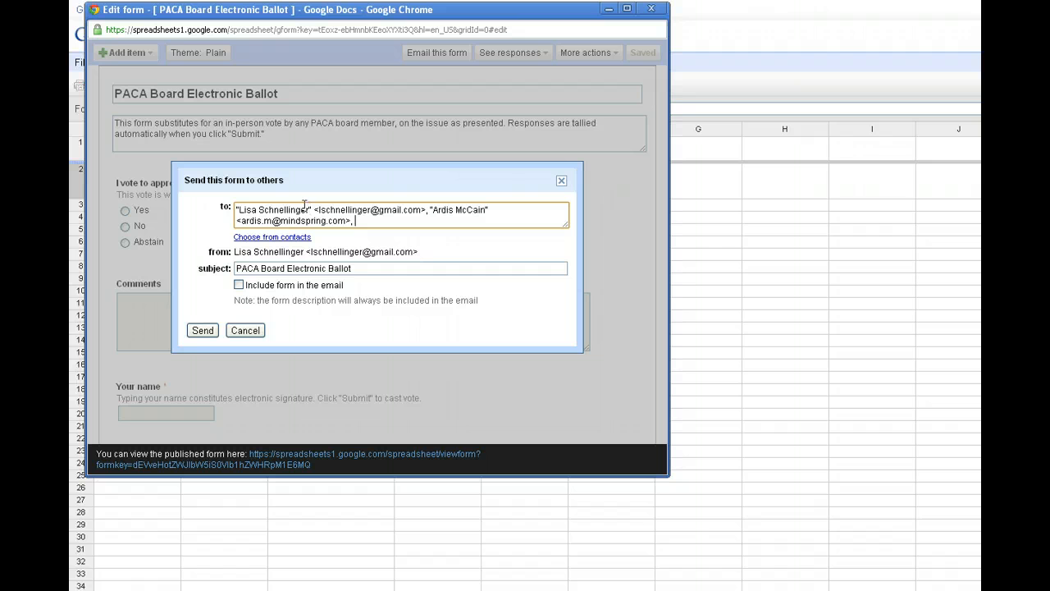
Cancel sending the ballot and close the form editor window.
{"action": "left_click", "coordinate": [366, 239]}
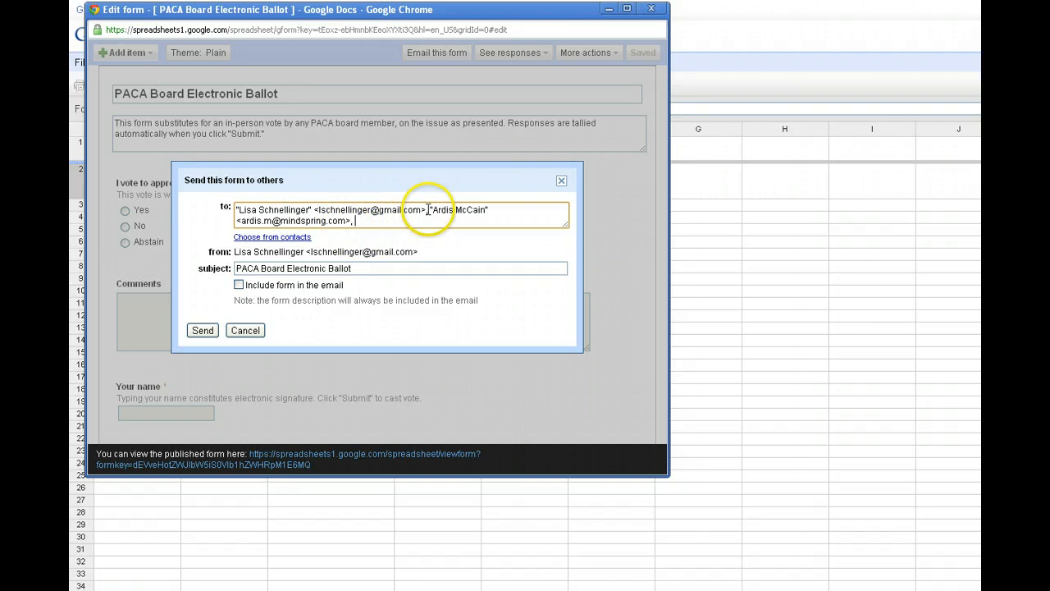
{"action": "left_click", "coordinate": [246, 331]}
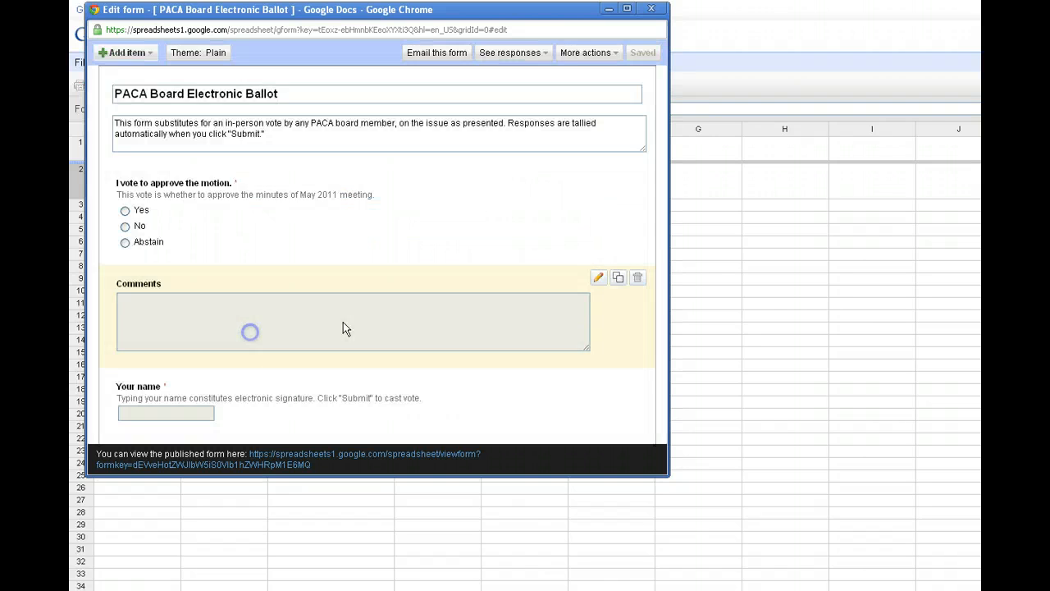
{"action": "left_click", "coordinate": [652, 10]}
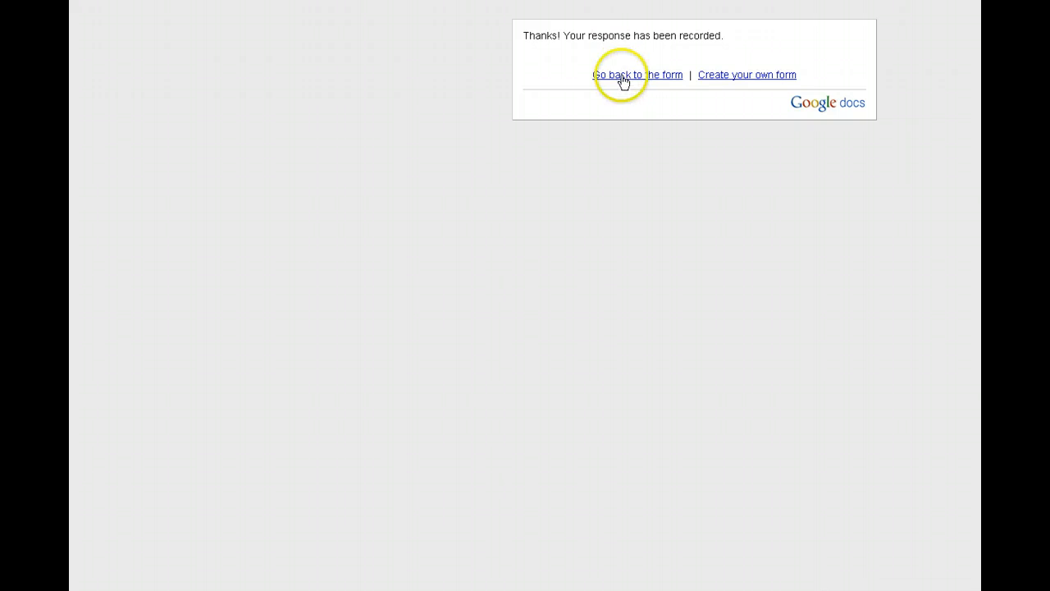
Move the two earlier ballot responses from Sheet1 rows 2–3 into Sheet2.
{"action": "left_click", "coordinate": [622, 75]}
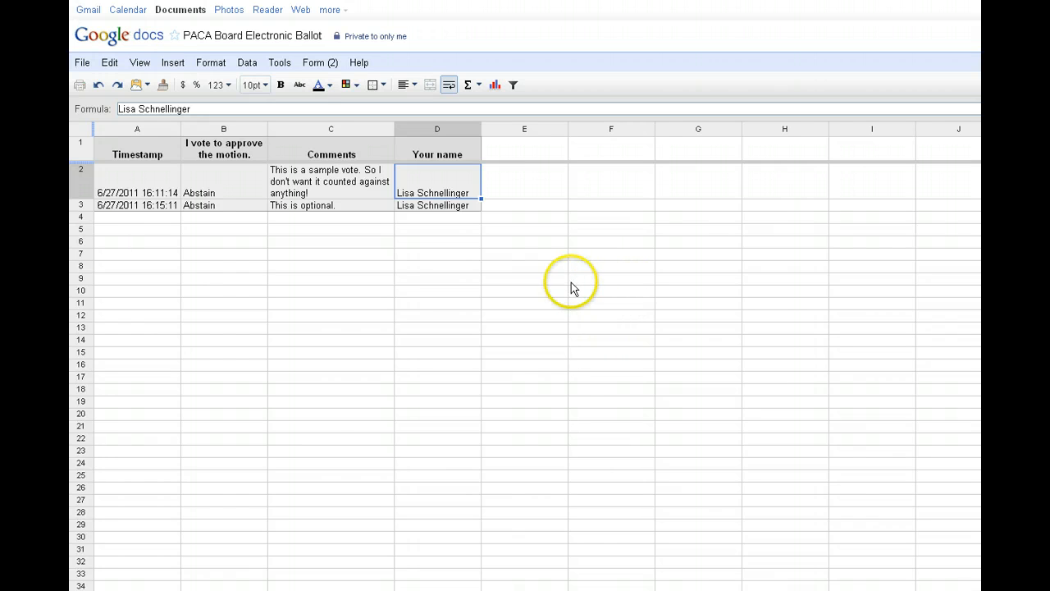
{"action": "left_click_drag", "start_coordinate": [85, 187], "coordinate": [211, 206]}
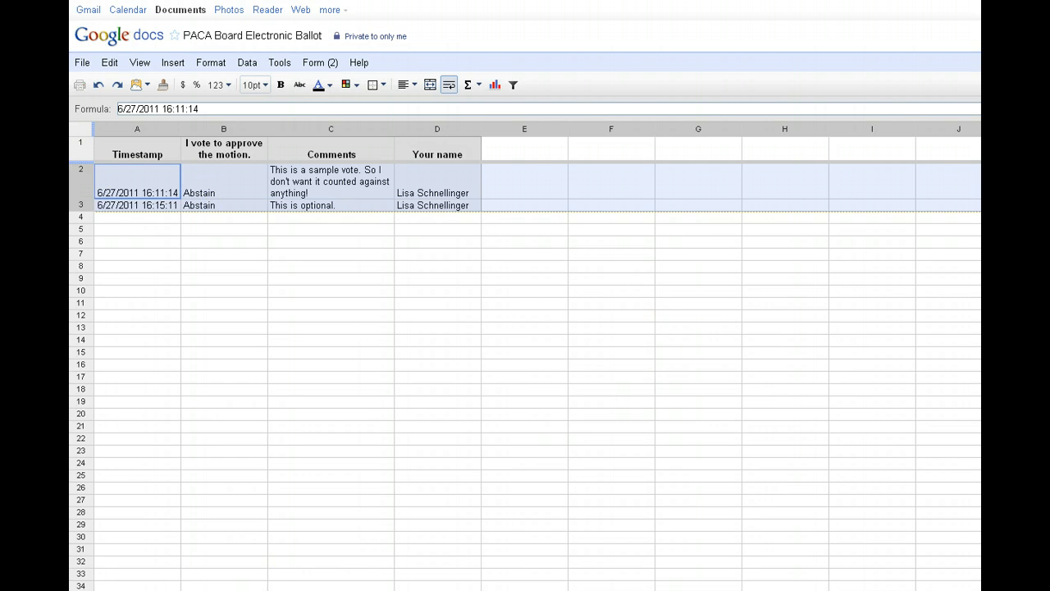
{"action": "left_click", "coordinate": [403, 574]}
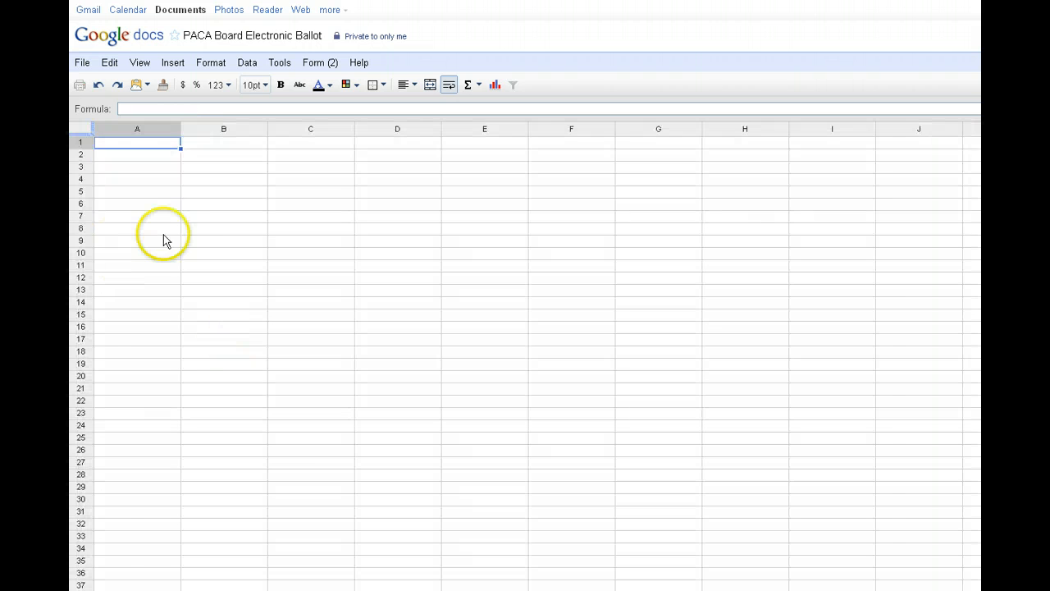
{"action": "type", "text": "6/27/2011 16:11:14\tAbstain\tThis is a sample vote. So I don't want it counted against anything!\tLisa Schnellinger 6/27/2011 16:15:11\tAbstain\tThis is optional.\tLisa Schnellinger"}
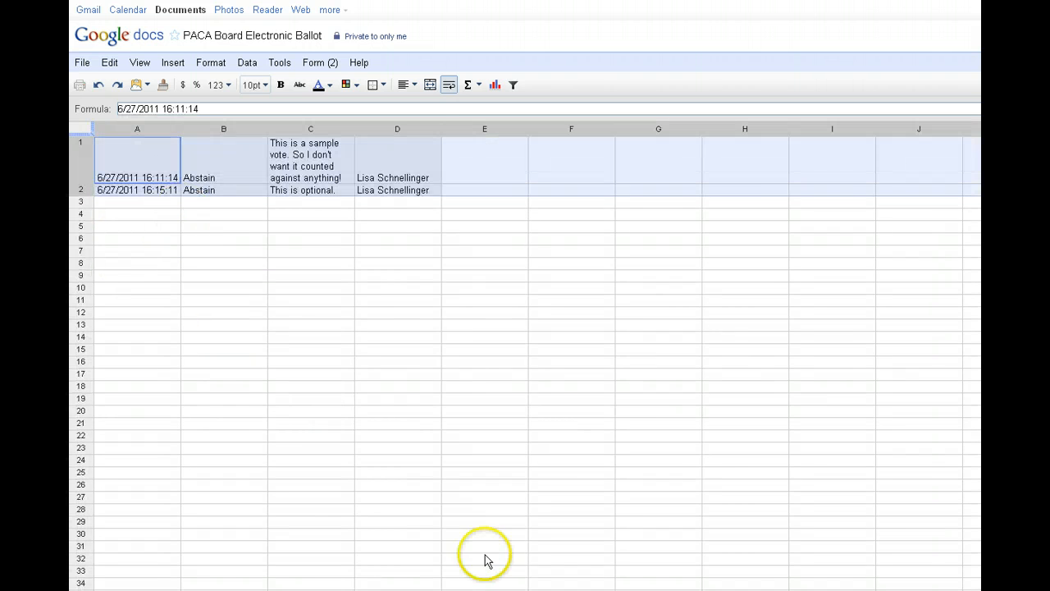
{"action": "left_click", "coordinate": [164, 589]}
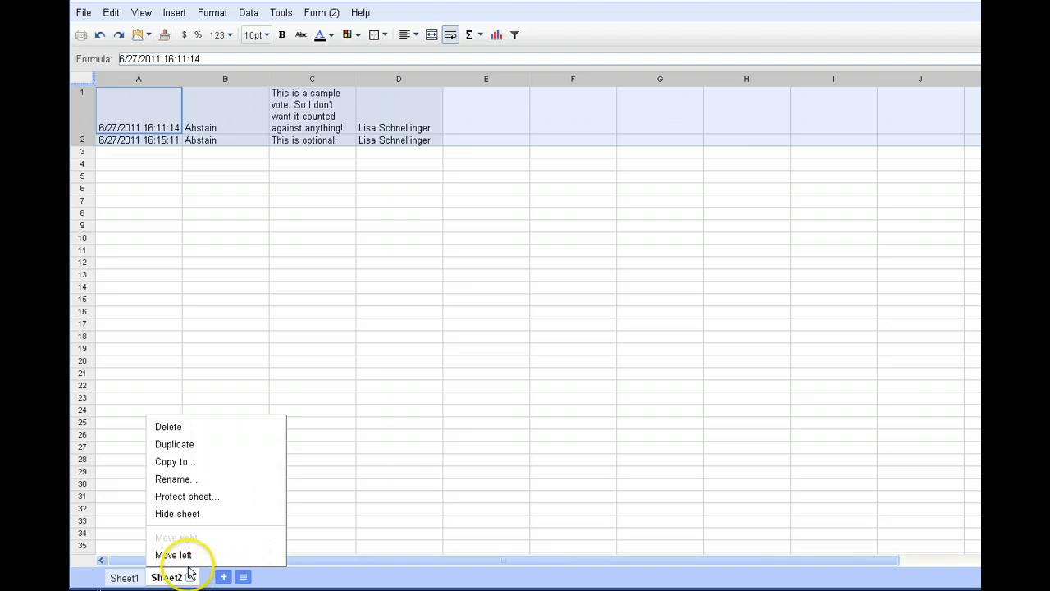
Rename Sheet2 to 'Vote in May'.
{"action": "left_click", "coordinate": [175, 479]}
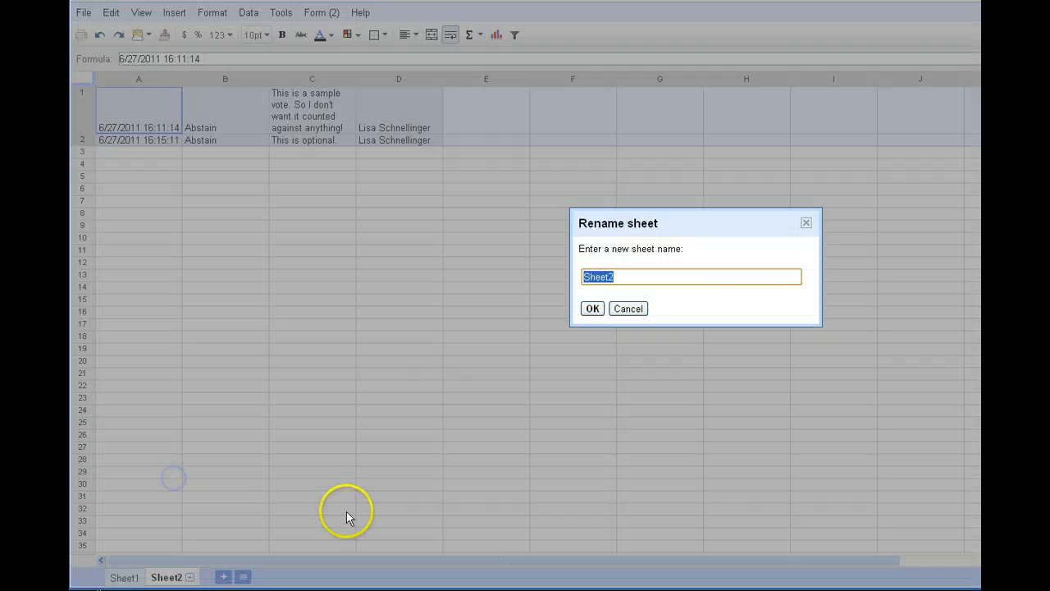
{"action": "type", "text": "Vote in May"}
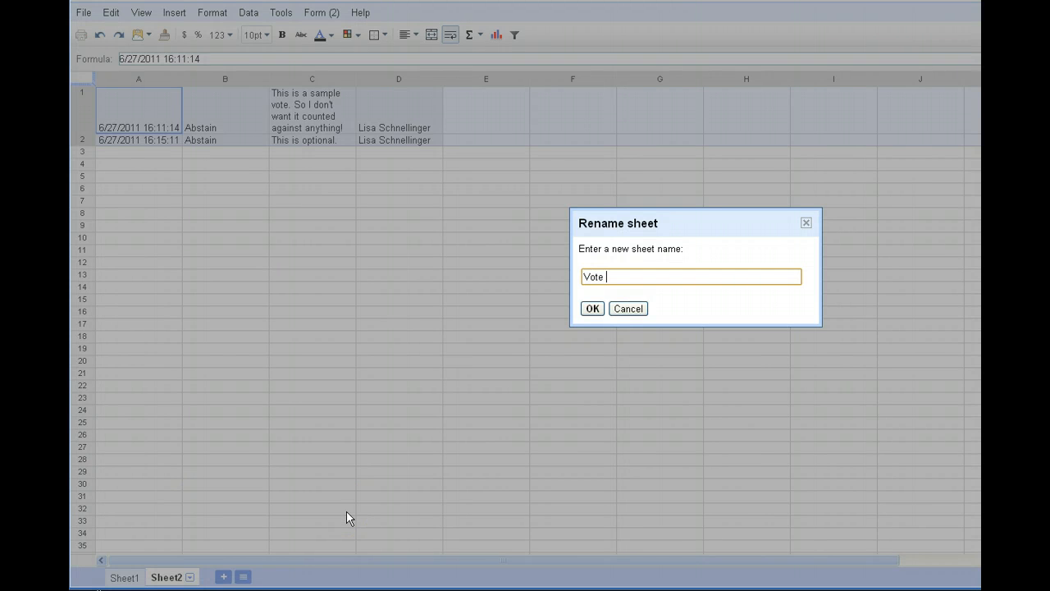
{"action": "left_click", "coordinate": [592, 309]}
Rename Sheet1 to 'Current vote'.
{"action": "left_click", "coordinate": [123, 578]}
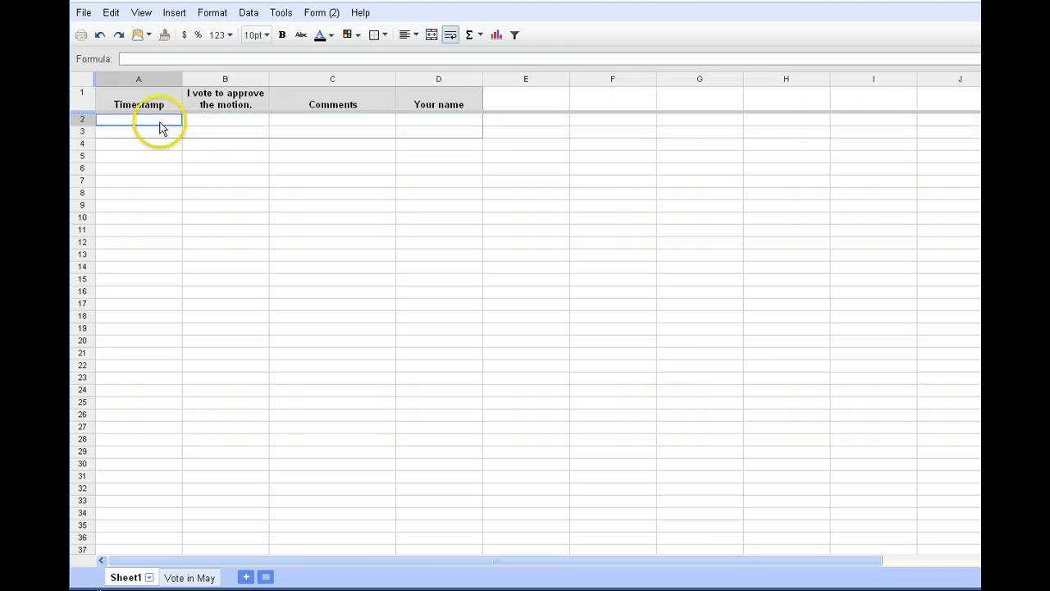
{"action": "left_click", "coordinate": [146, 578]}
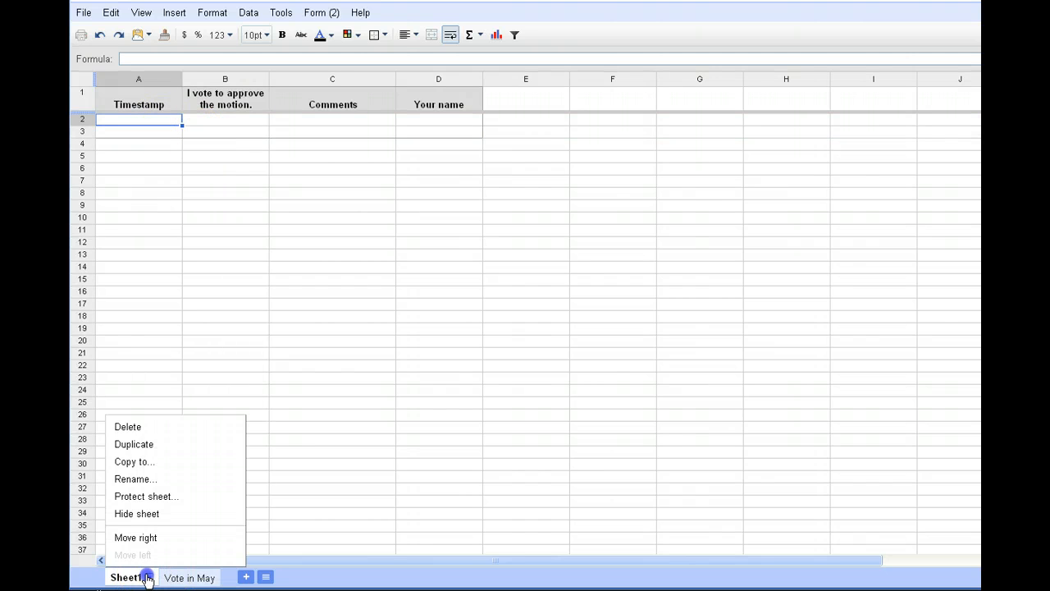
{"action": "left_click", "coordinate": [137, 478]}
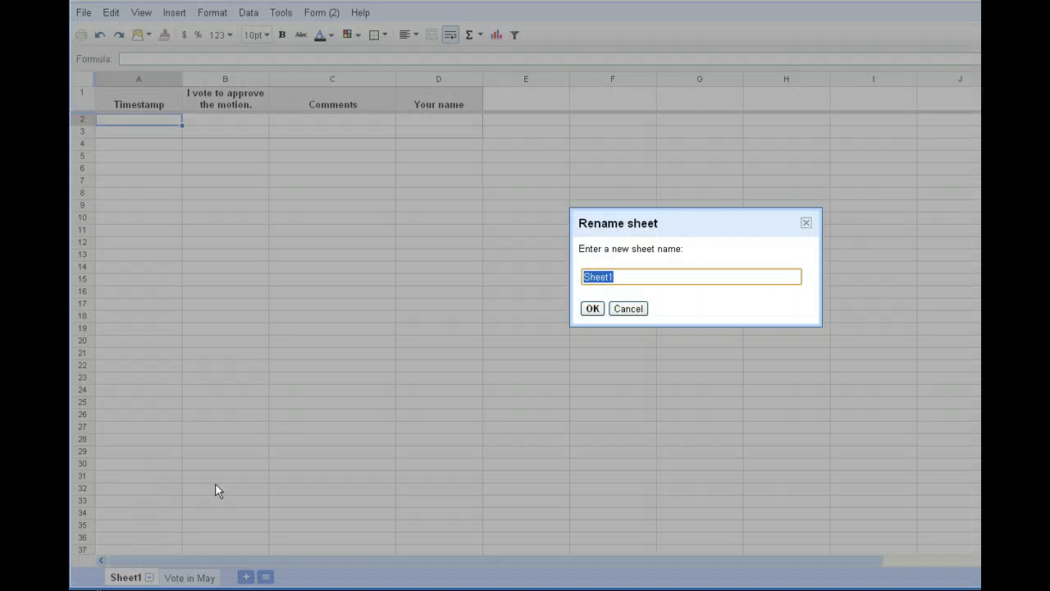
{"action": "type", "text": "Current vote"}
{"action": "left_click", "coordinate": [592, 308]}
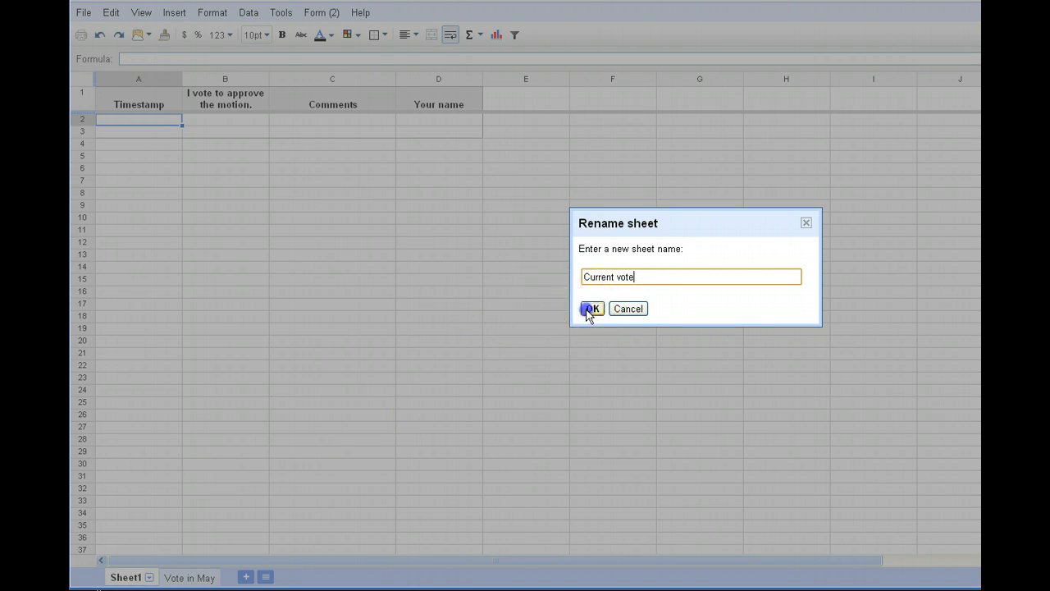
{"action": "left_click", "coordinate": [326, 22]}
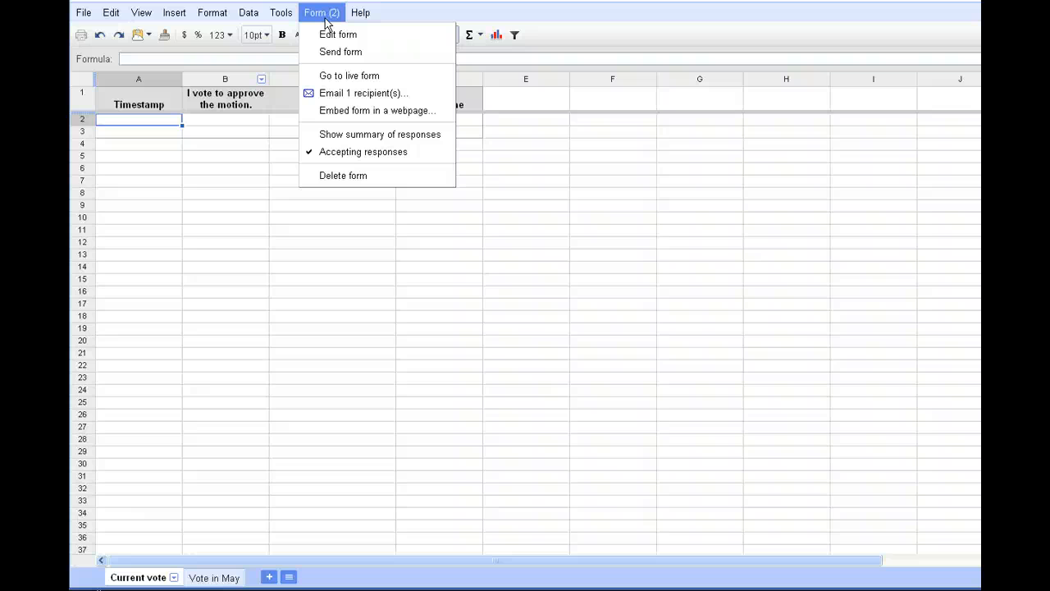
{"action": "left_click", "coordinate": [345, 78]}
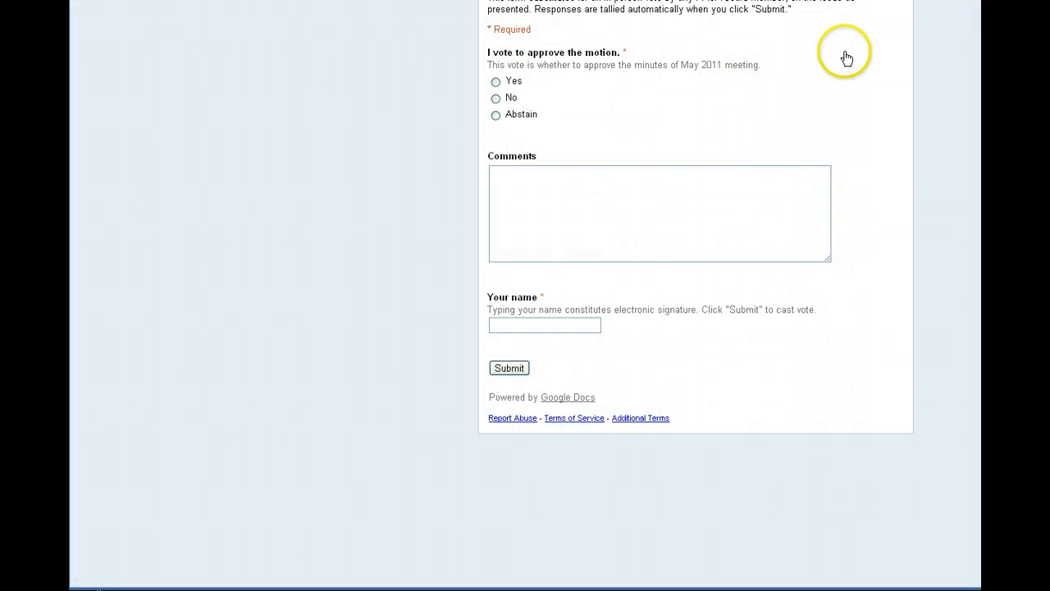
{"action": "scroll", "coordinate": [558, 7], "scroll_direction": "up", "scroll_amount": 2}
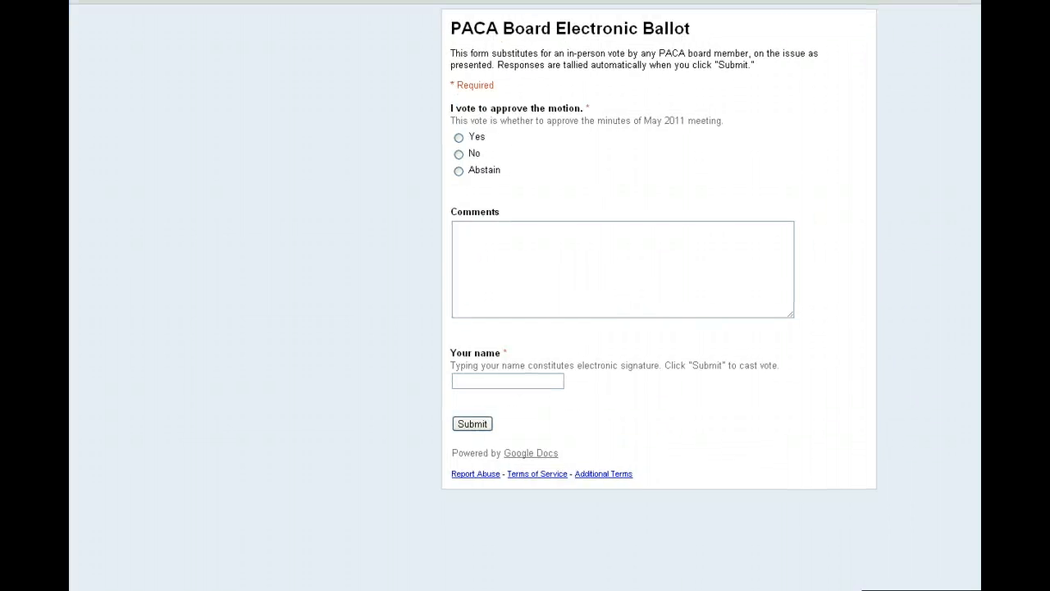
{"action": "key", "text": "ctrl+Tab"}
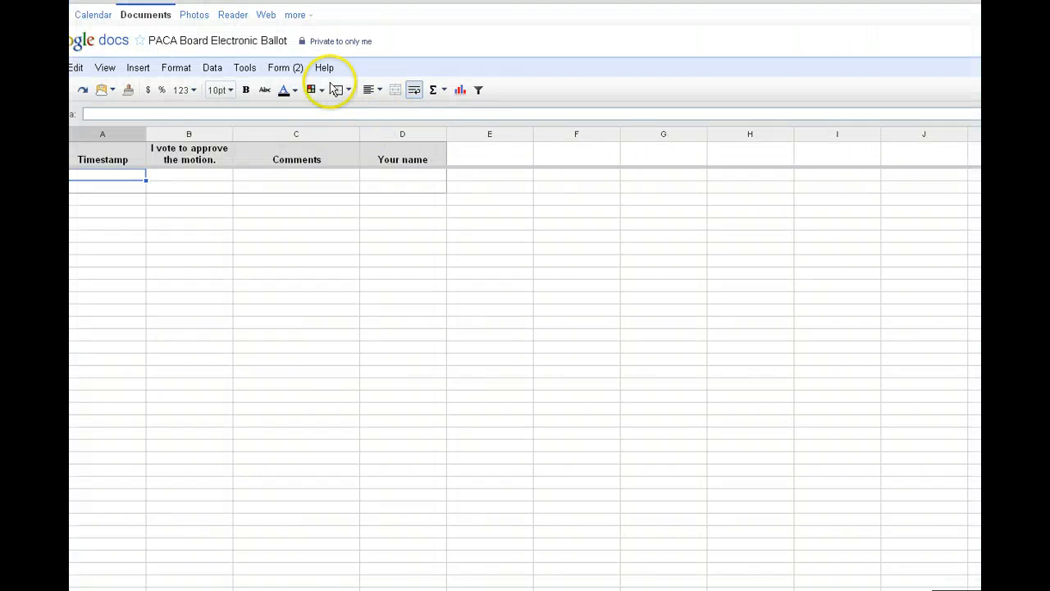
{"action": "left_click", "coordinate": [286, 68]}
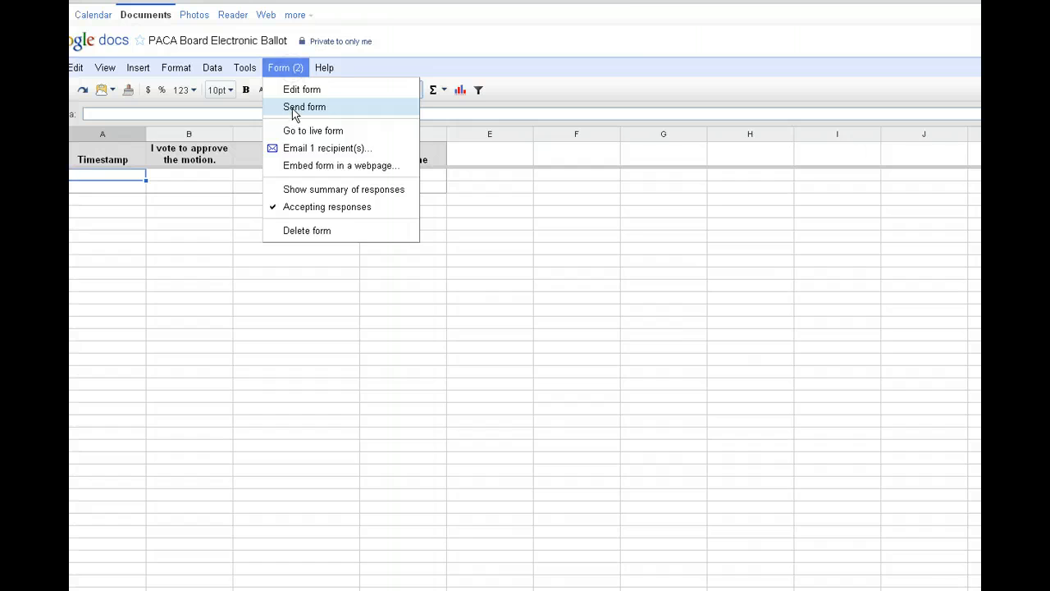
Replace the vote question's help text with 'This vote is whether to pay our bills for June.' and save.
{"action": "left_click", "coordinate": [296, 90]}
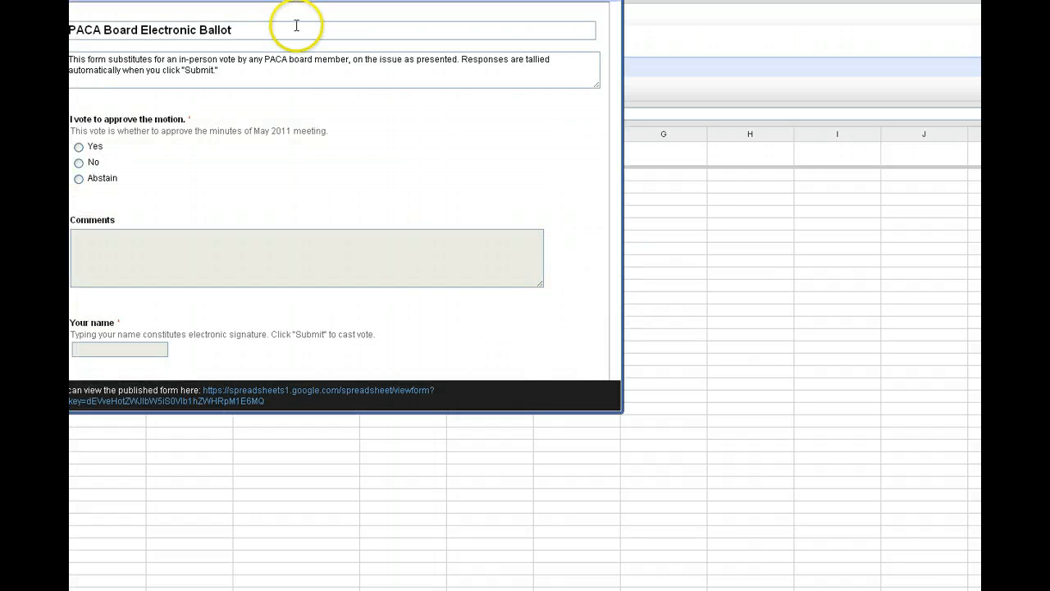
{"action": "left_click", "coordinate": [550, 114]}
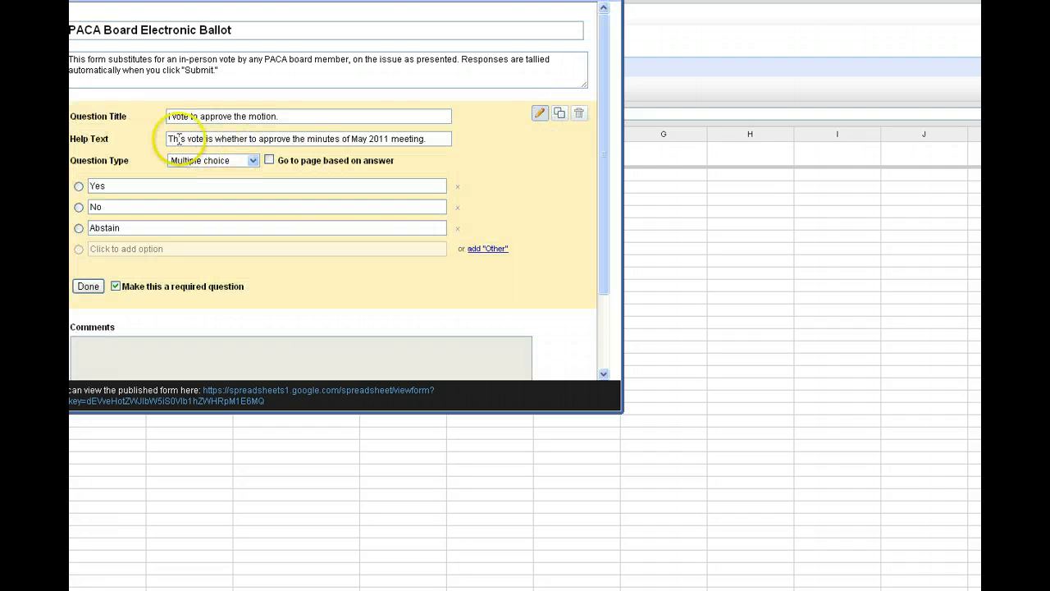
{"action": "left_click", "coordinate": [223, 138]}
{"action": "left_click_drag", "start_coordinate": [224, 138], "coordinate": [435, 137]}
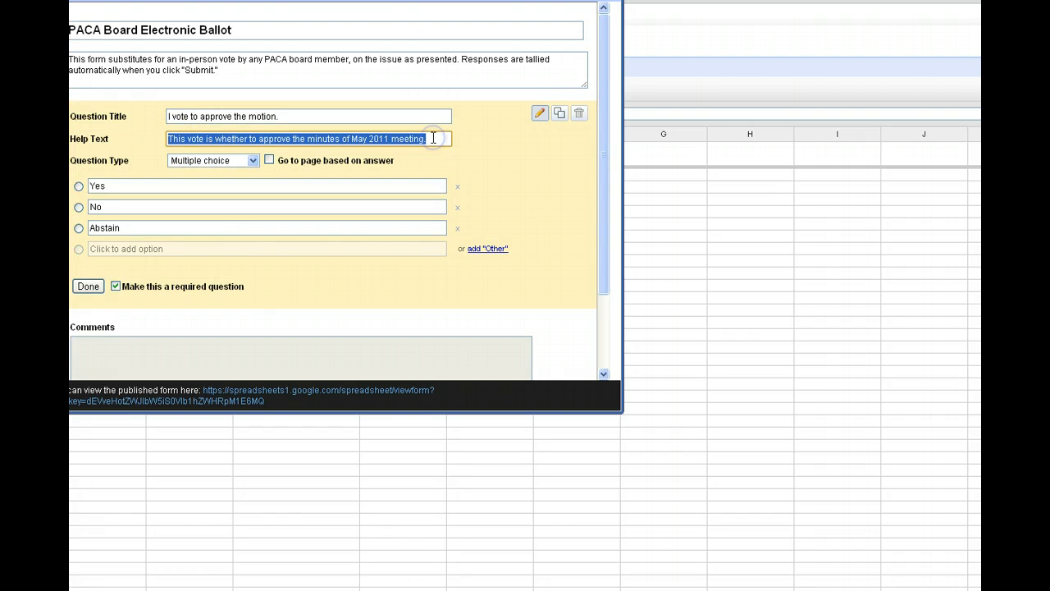
{"action": "type", "text": "This vot"}
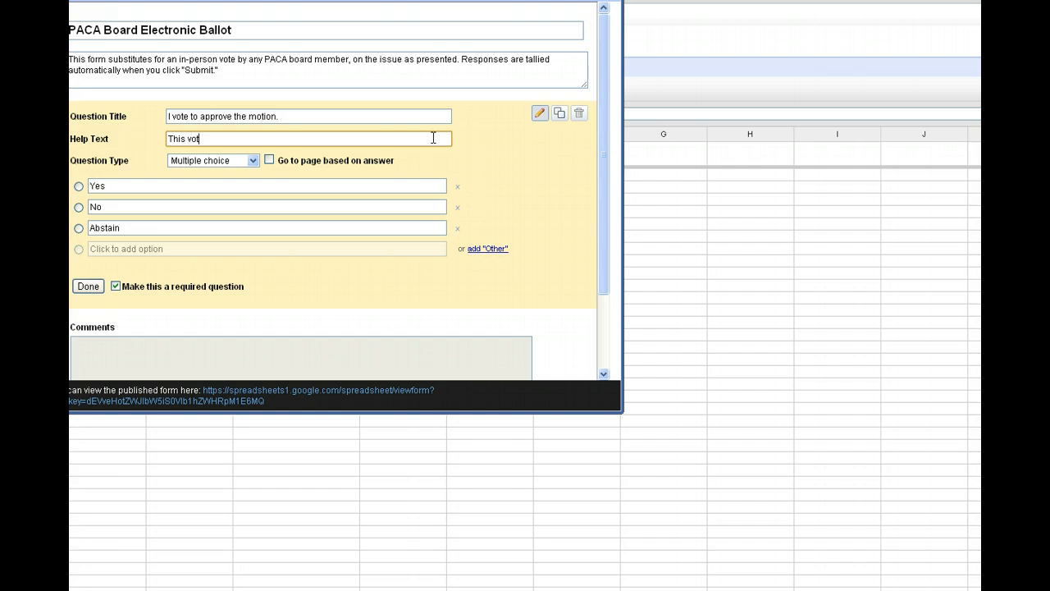
{"action": "type", "text": "e is whether to pay our bills for June."}
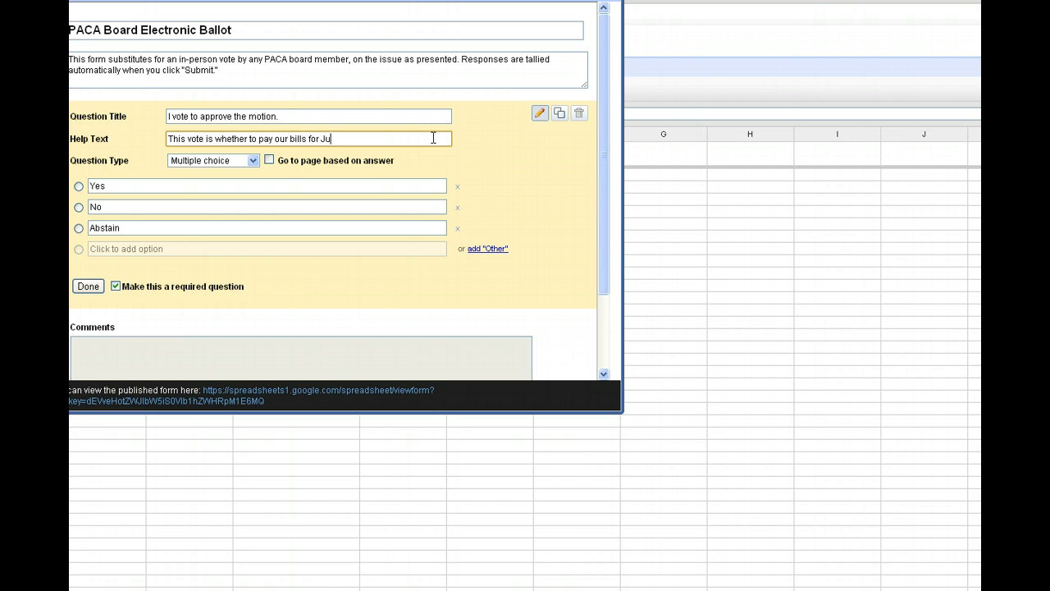
{"action": "left_click", "coordinate": [92, 288]}
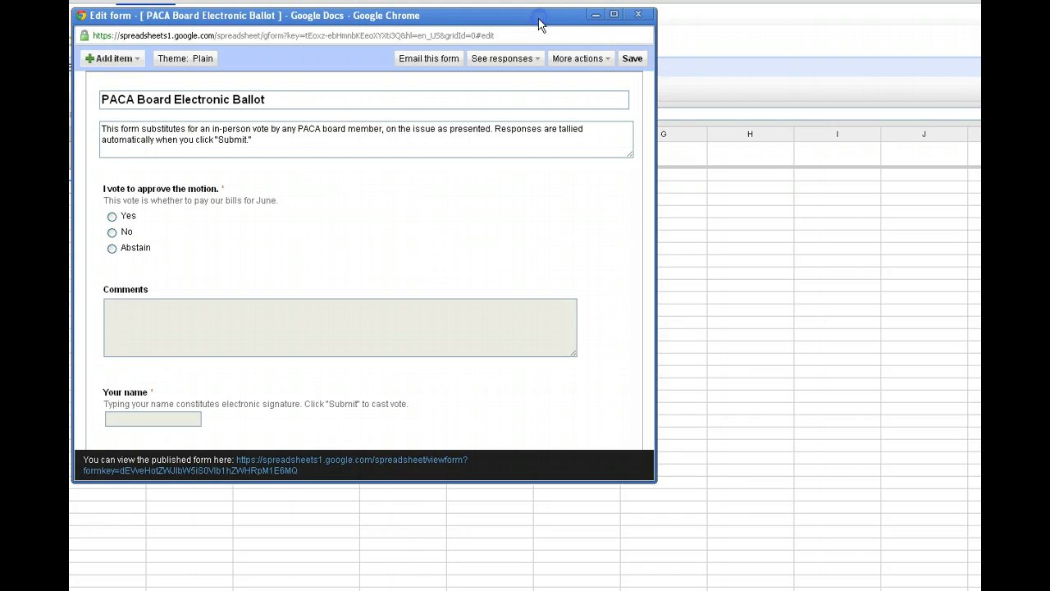
{"action": "left_click", "coordinate": [632, 62]}
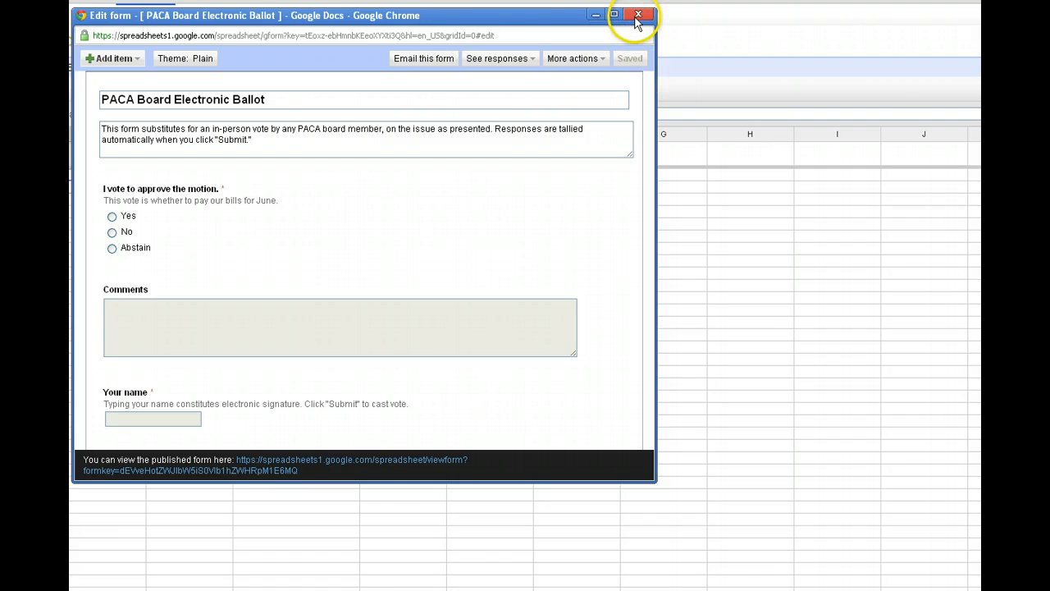
{"action": "left_click", "coordinate": [638, 15]}
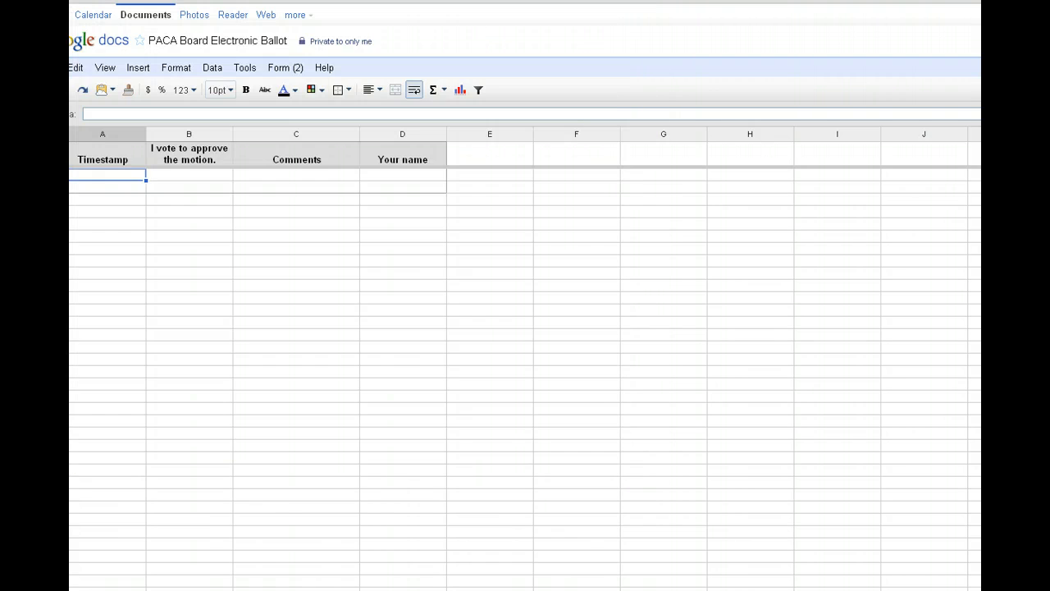